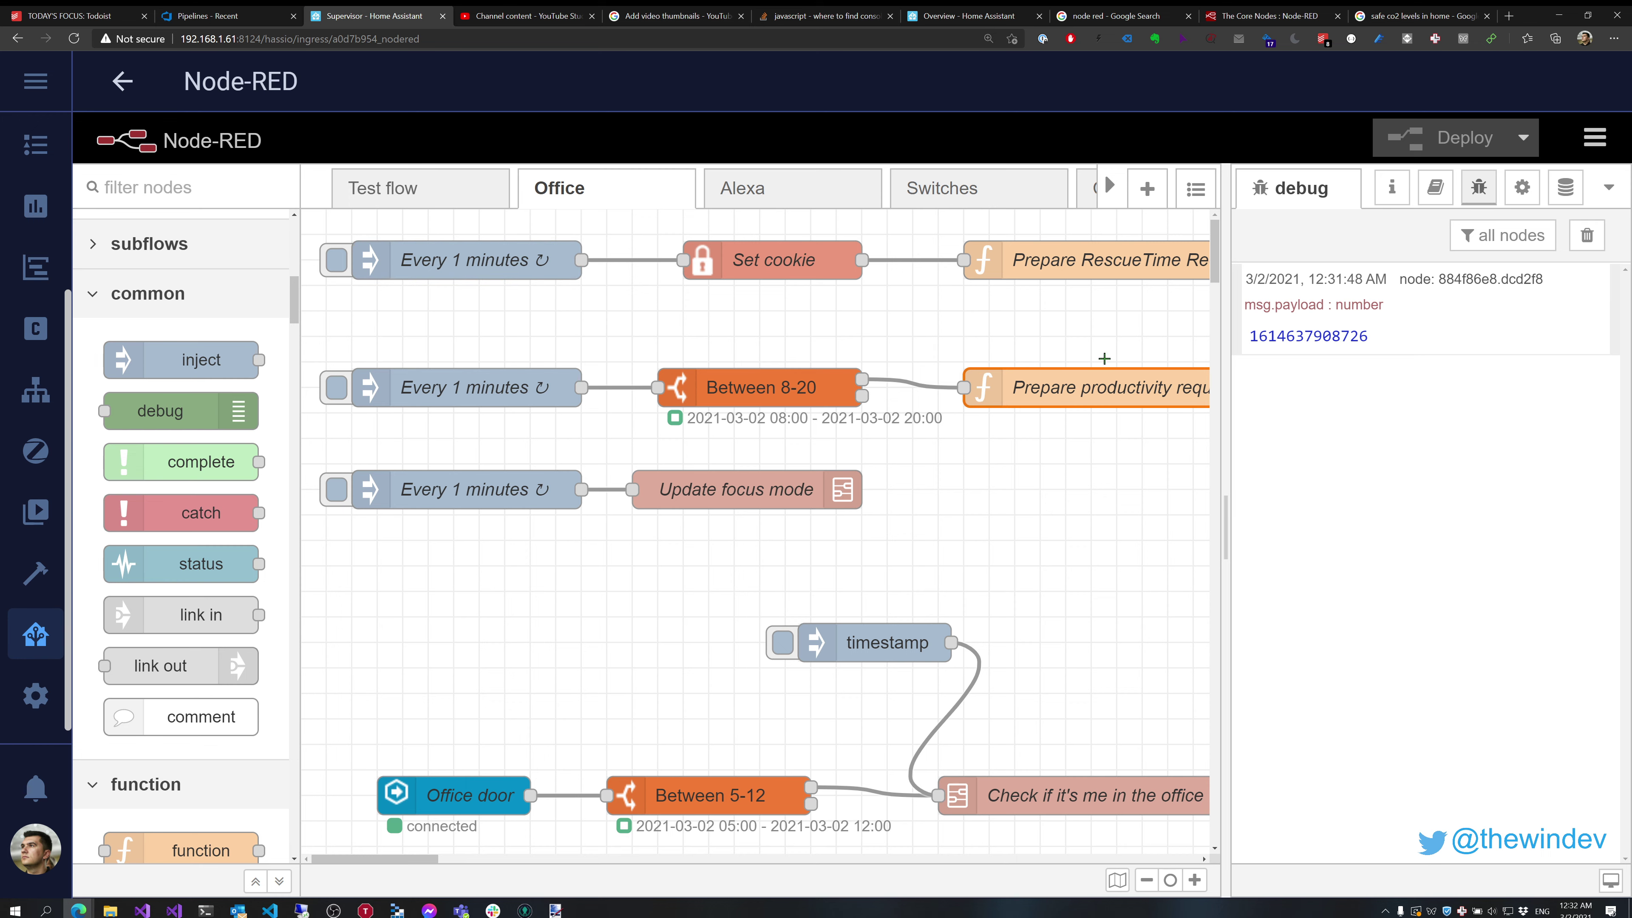
- Examine the Office flow, including the timestamp node wired to the "Check if it's me in the office" subflow
drag(409, 859, 433, 859)
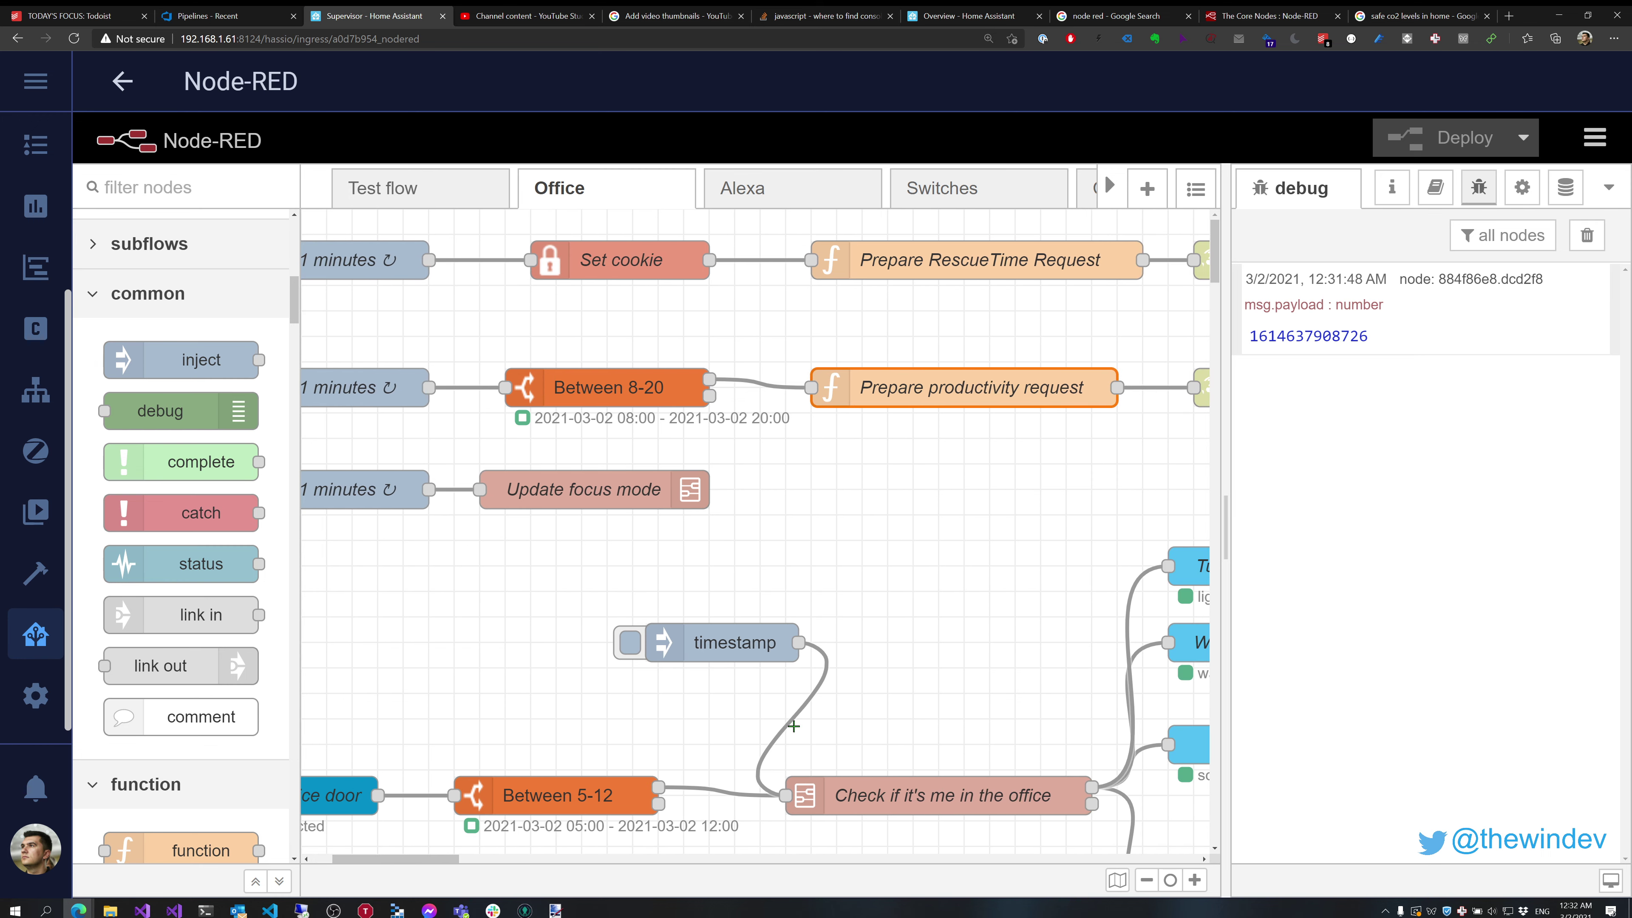
click(917, 791)
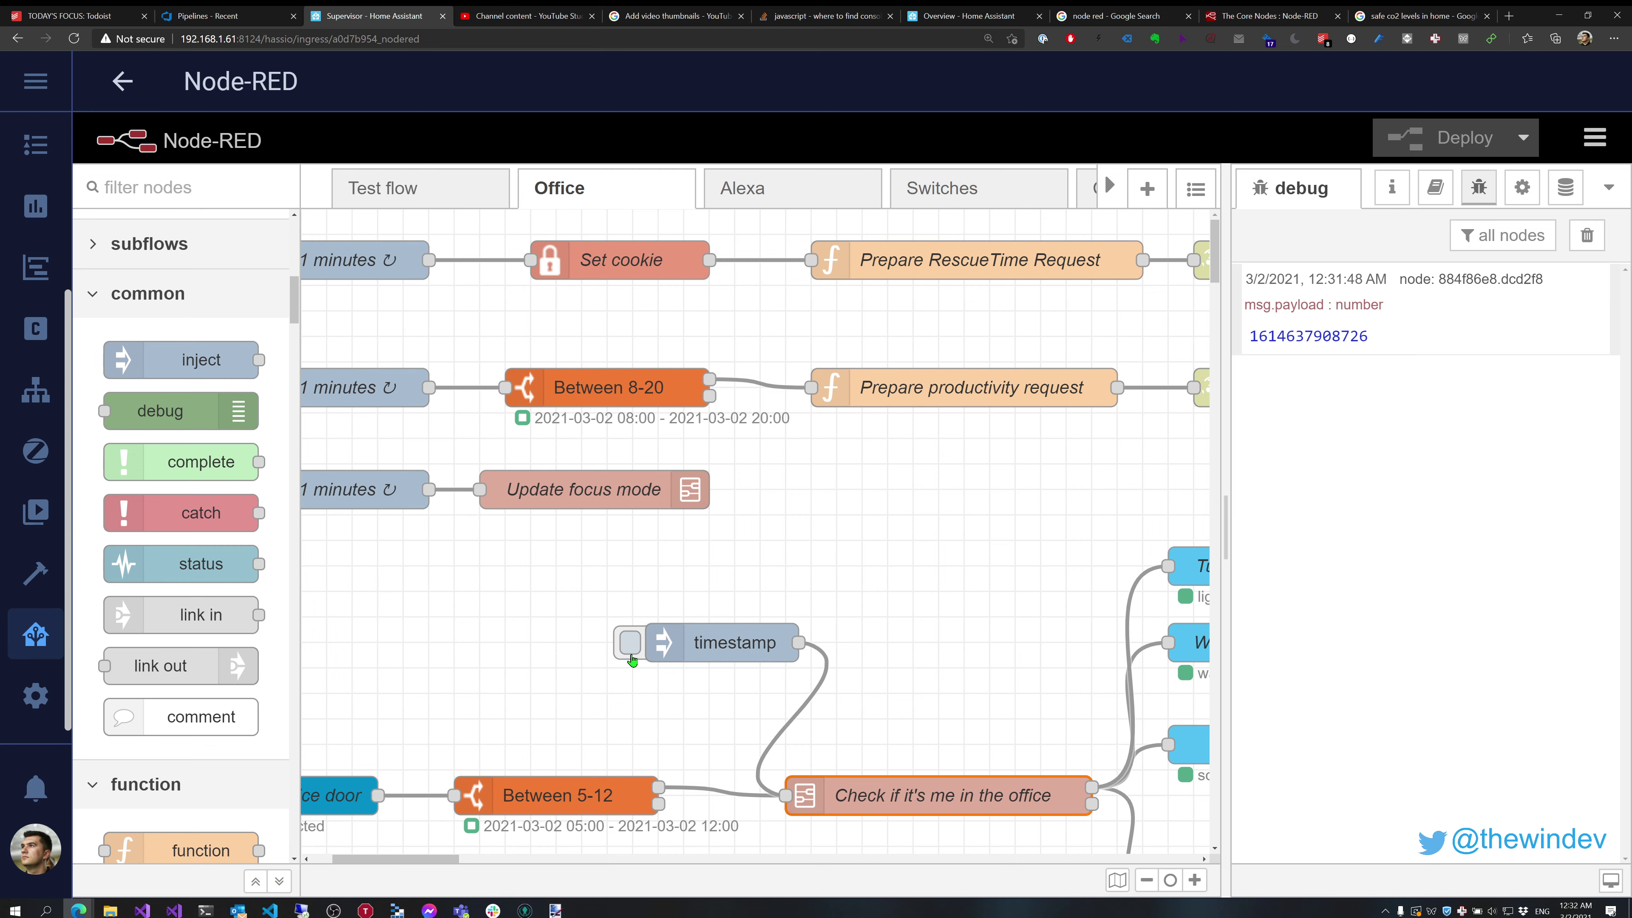
click(631, 651)
drag(424, 858, 404, 858)
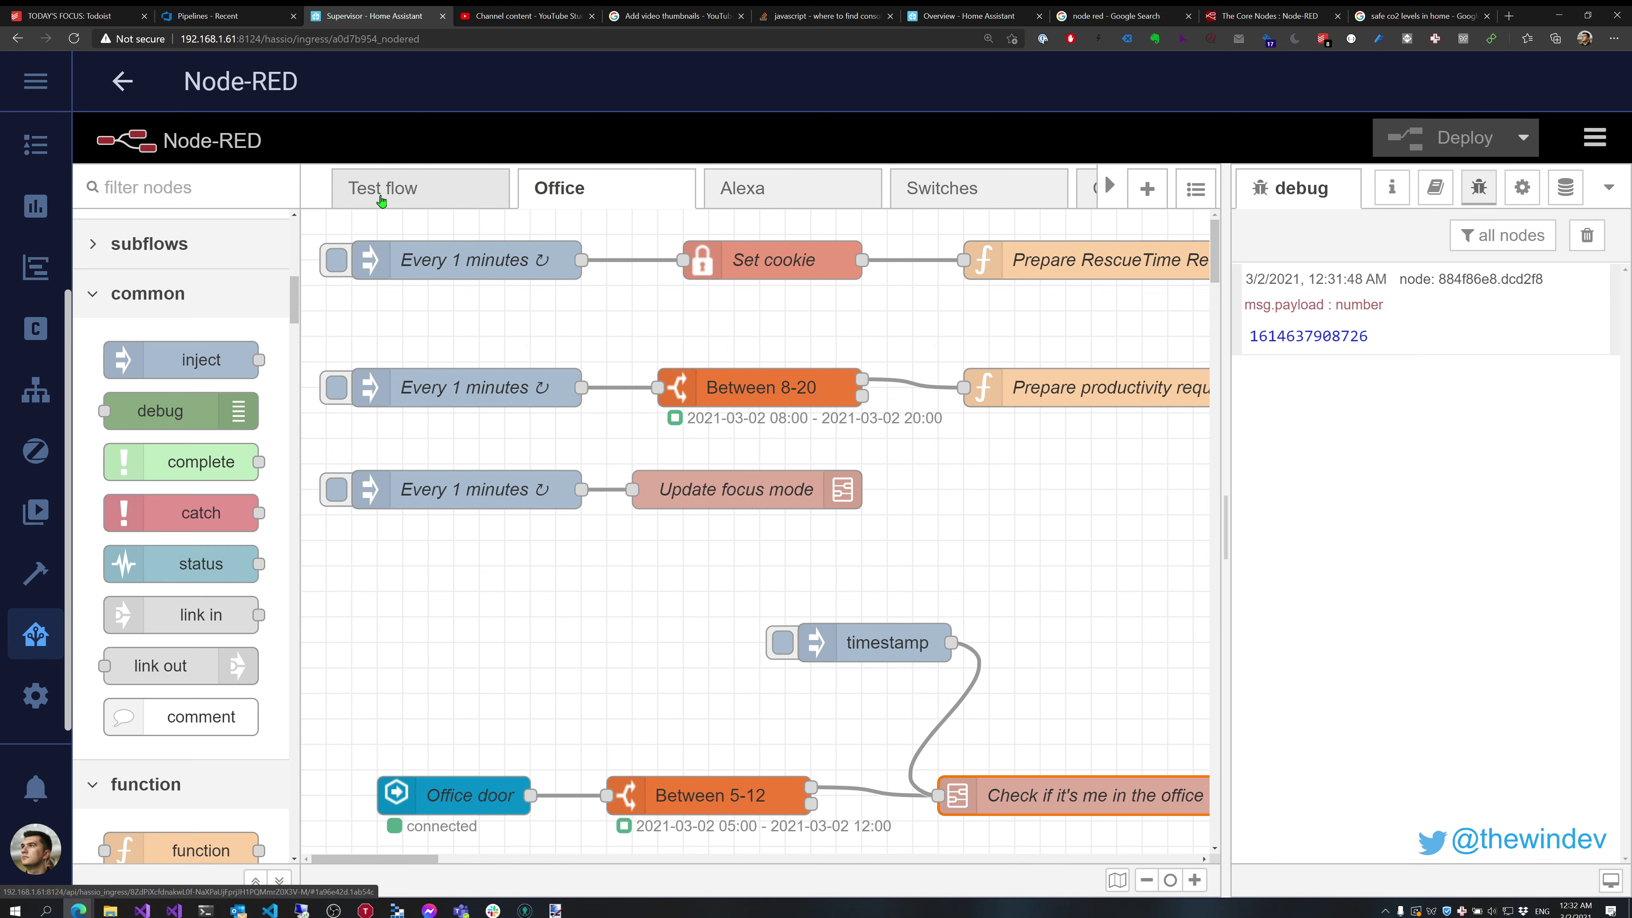
- Open the Test flow and trigger its timestamp inject node
click(363, 193)
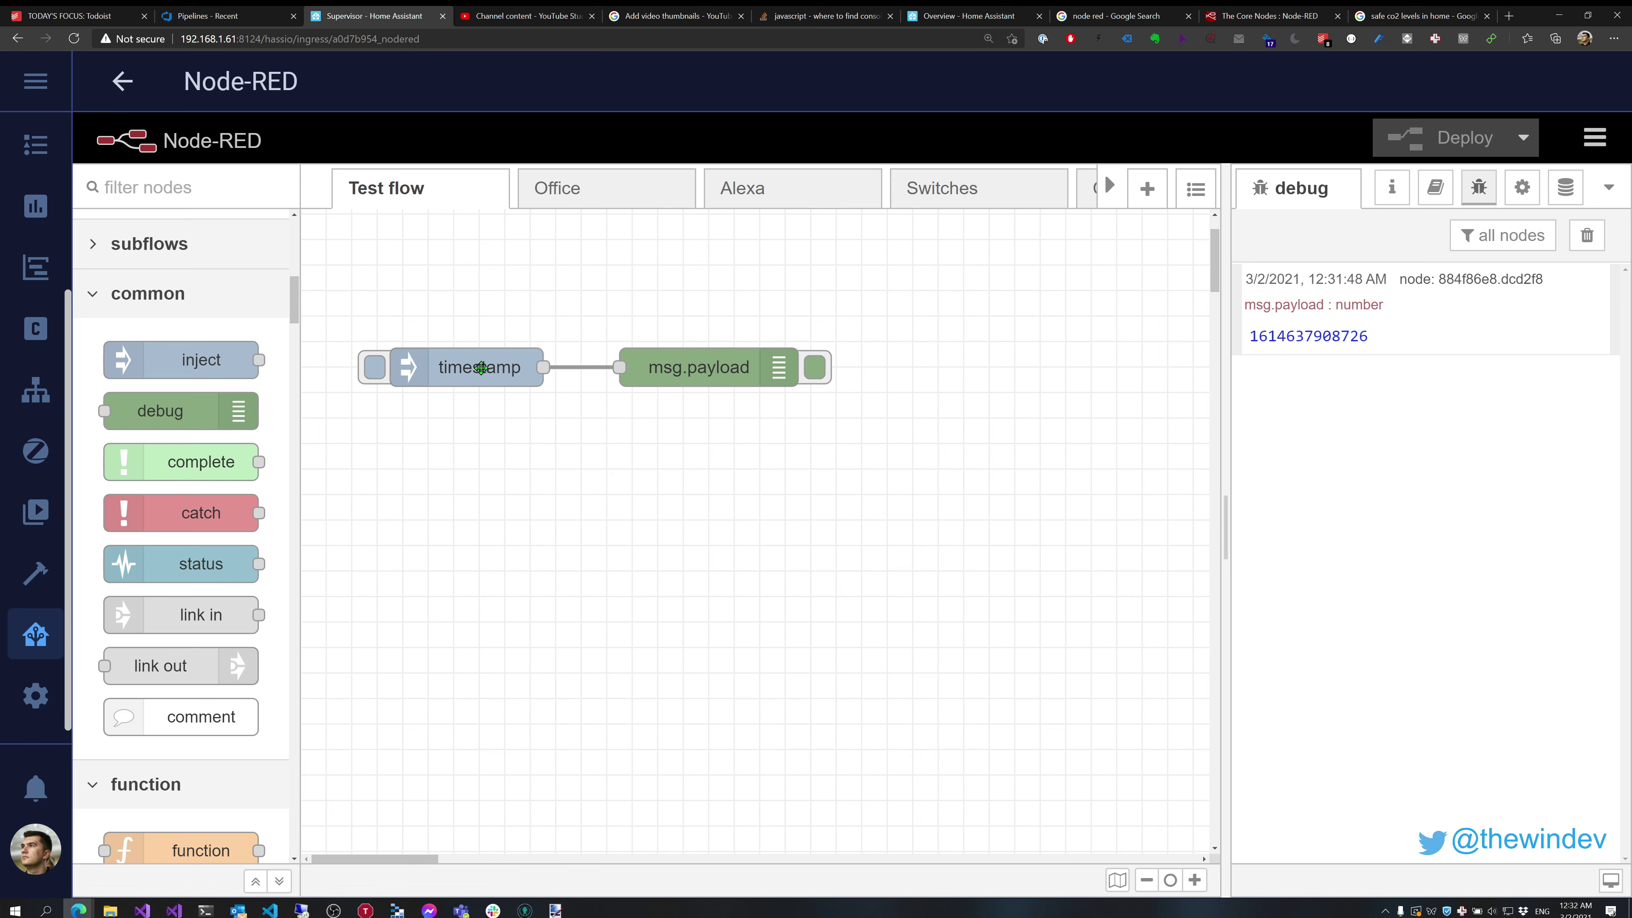
click(473, 367)
click(376, 376)
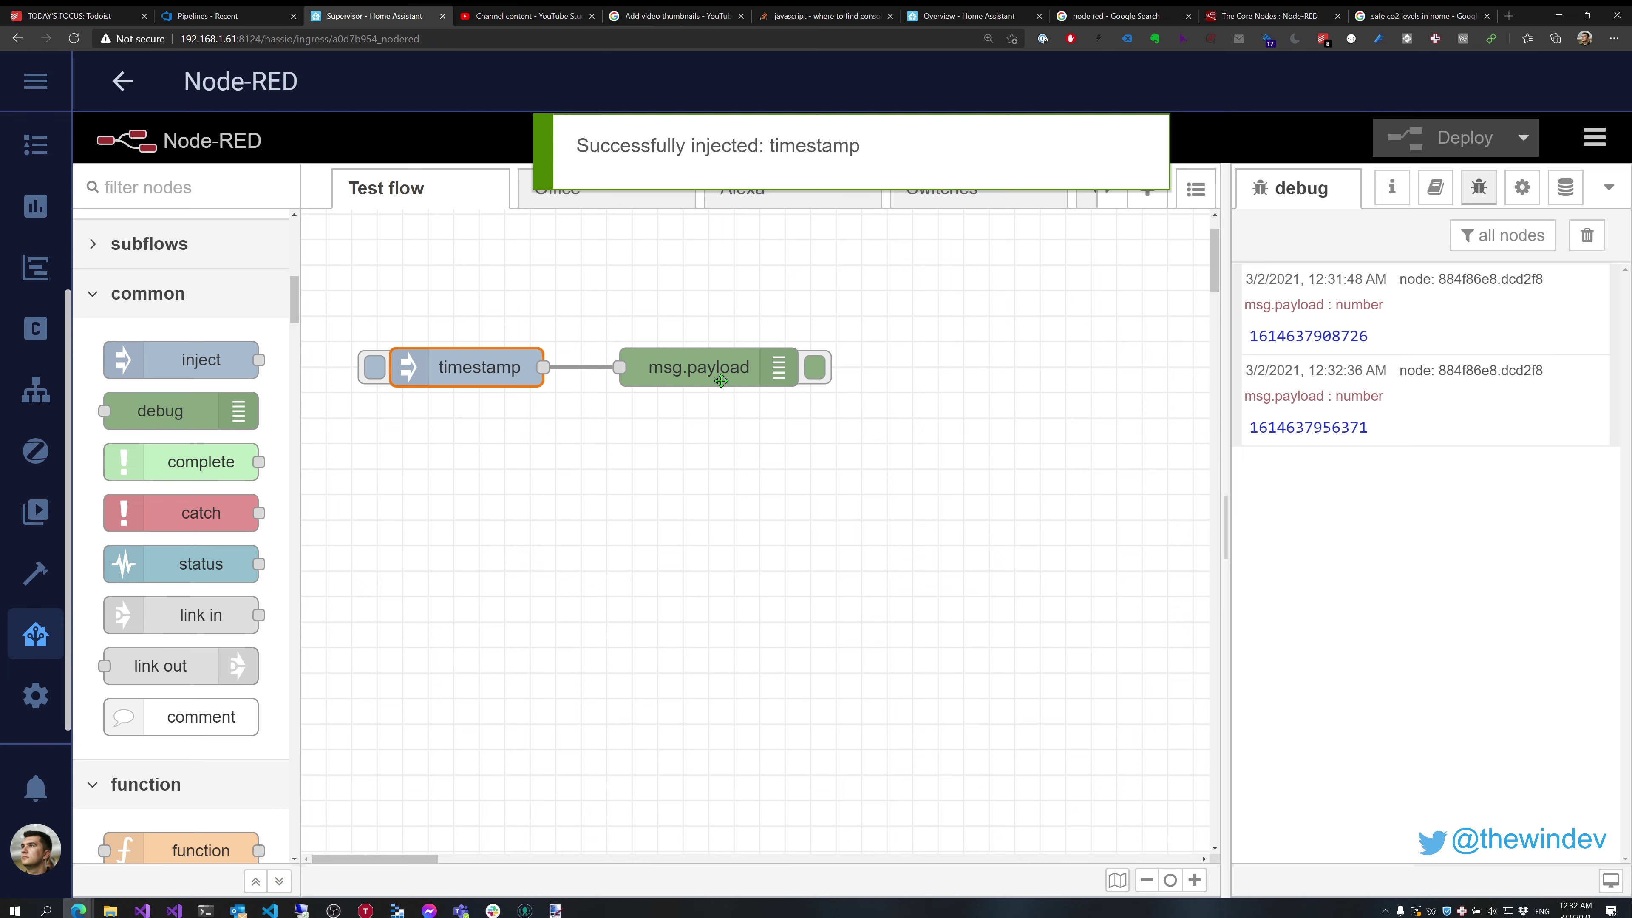
- Open the timestamp inject node's properties and name the node "Test inject"
double_click(496, 371)
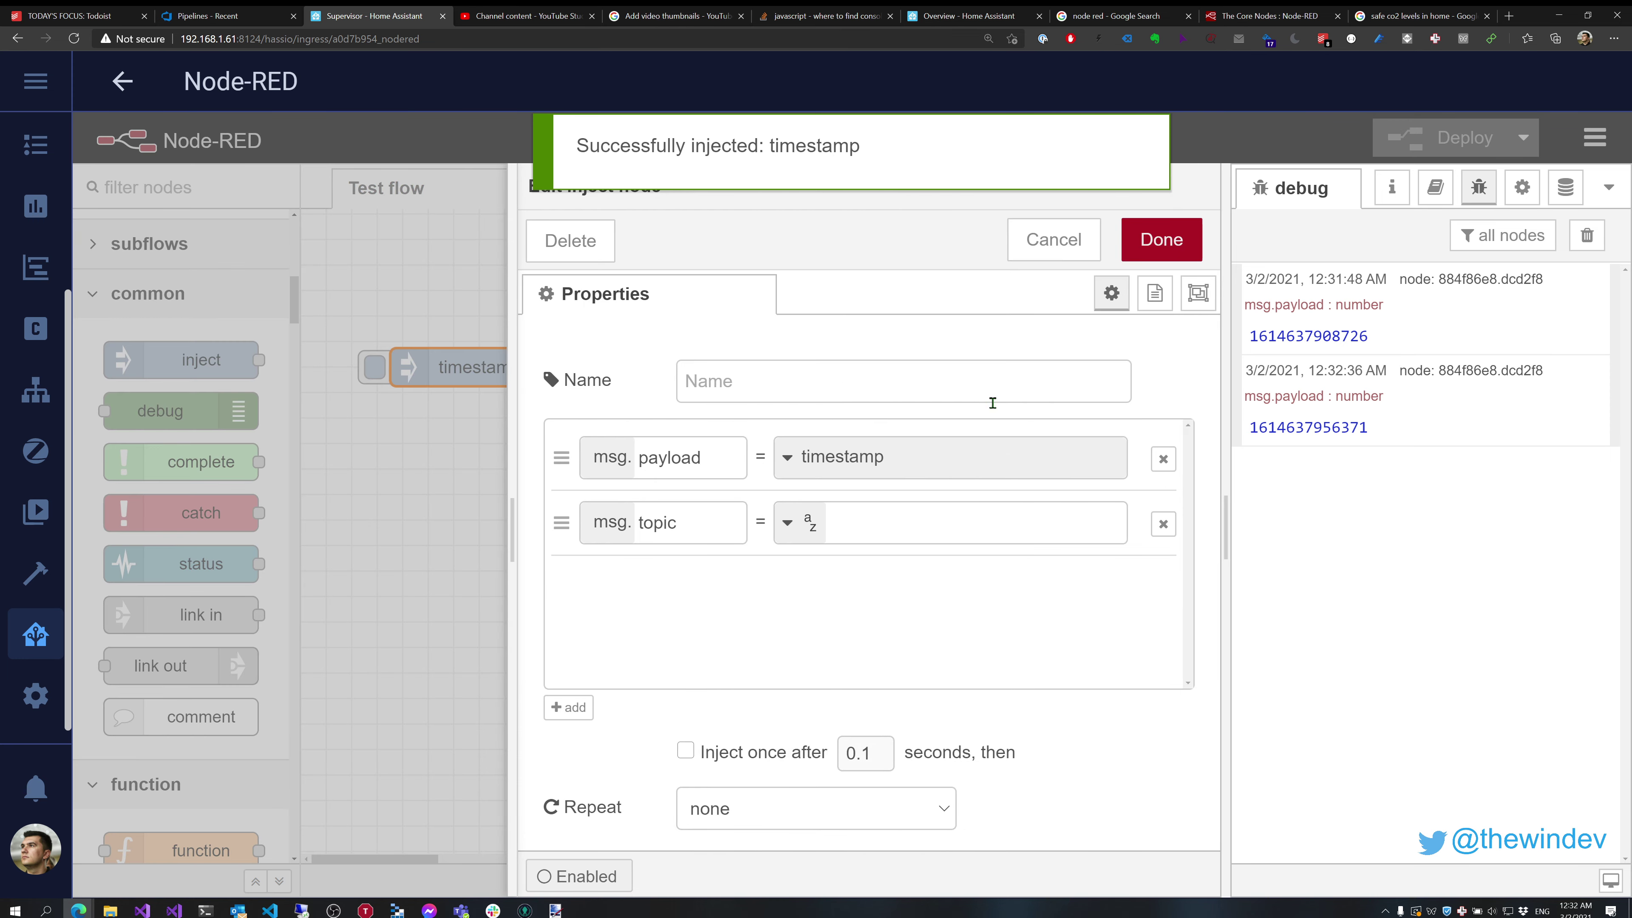
click(664, 457)
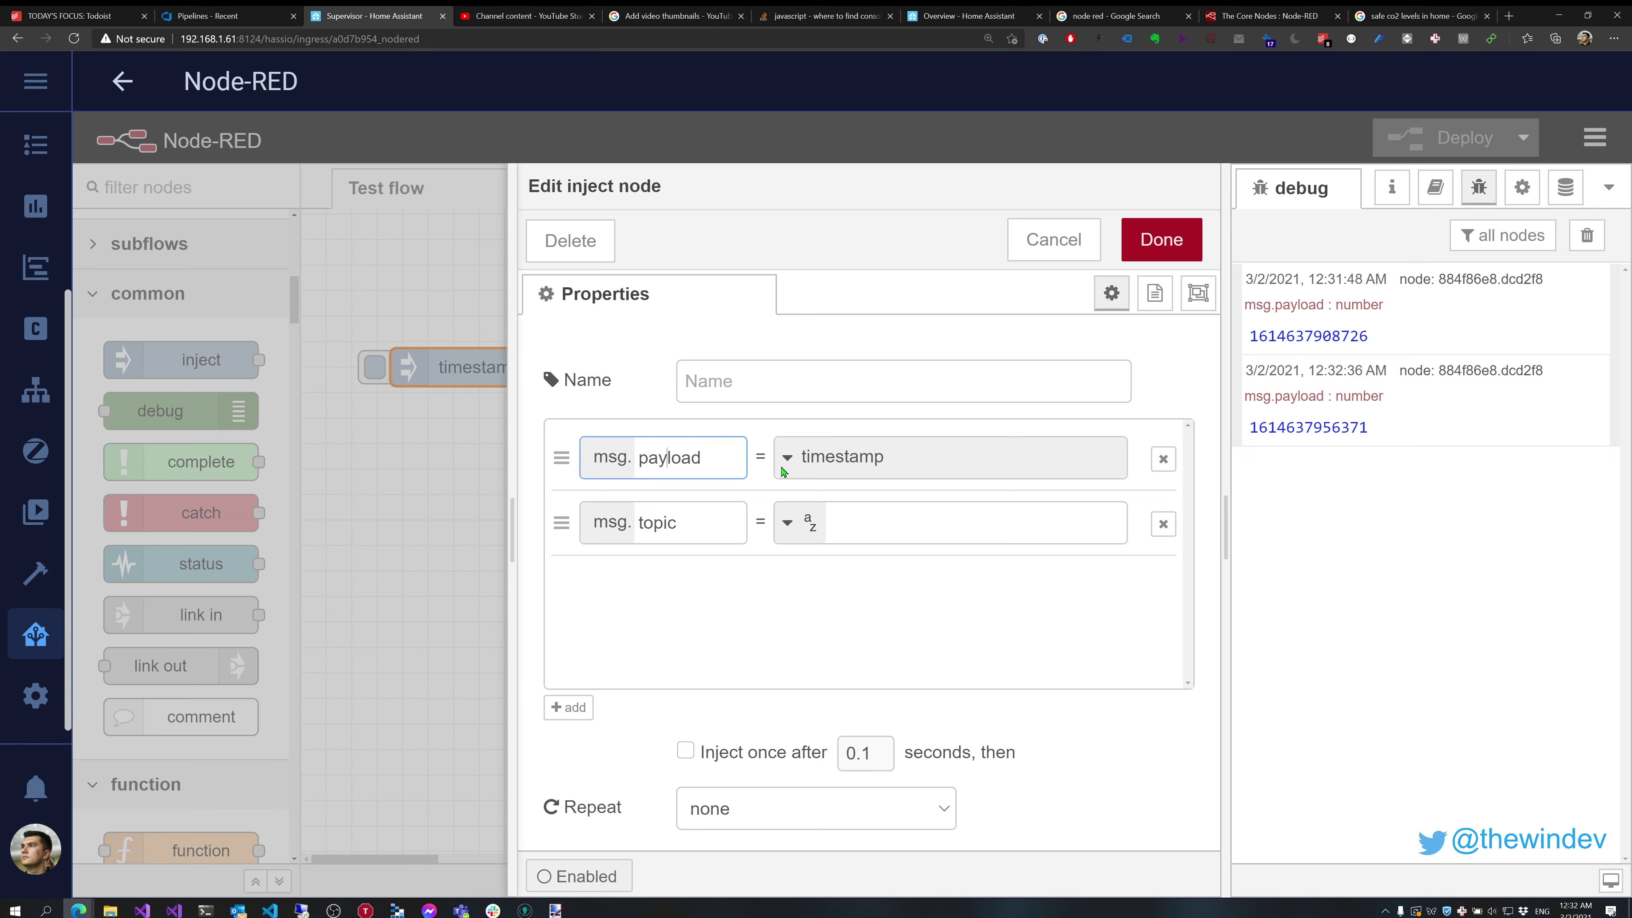
click(770, 383)
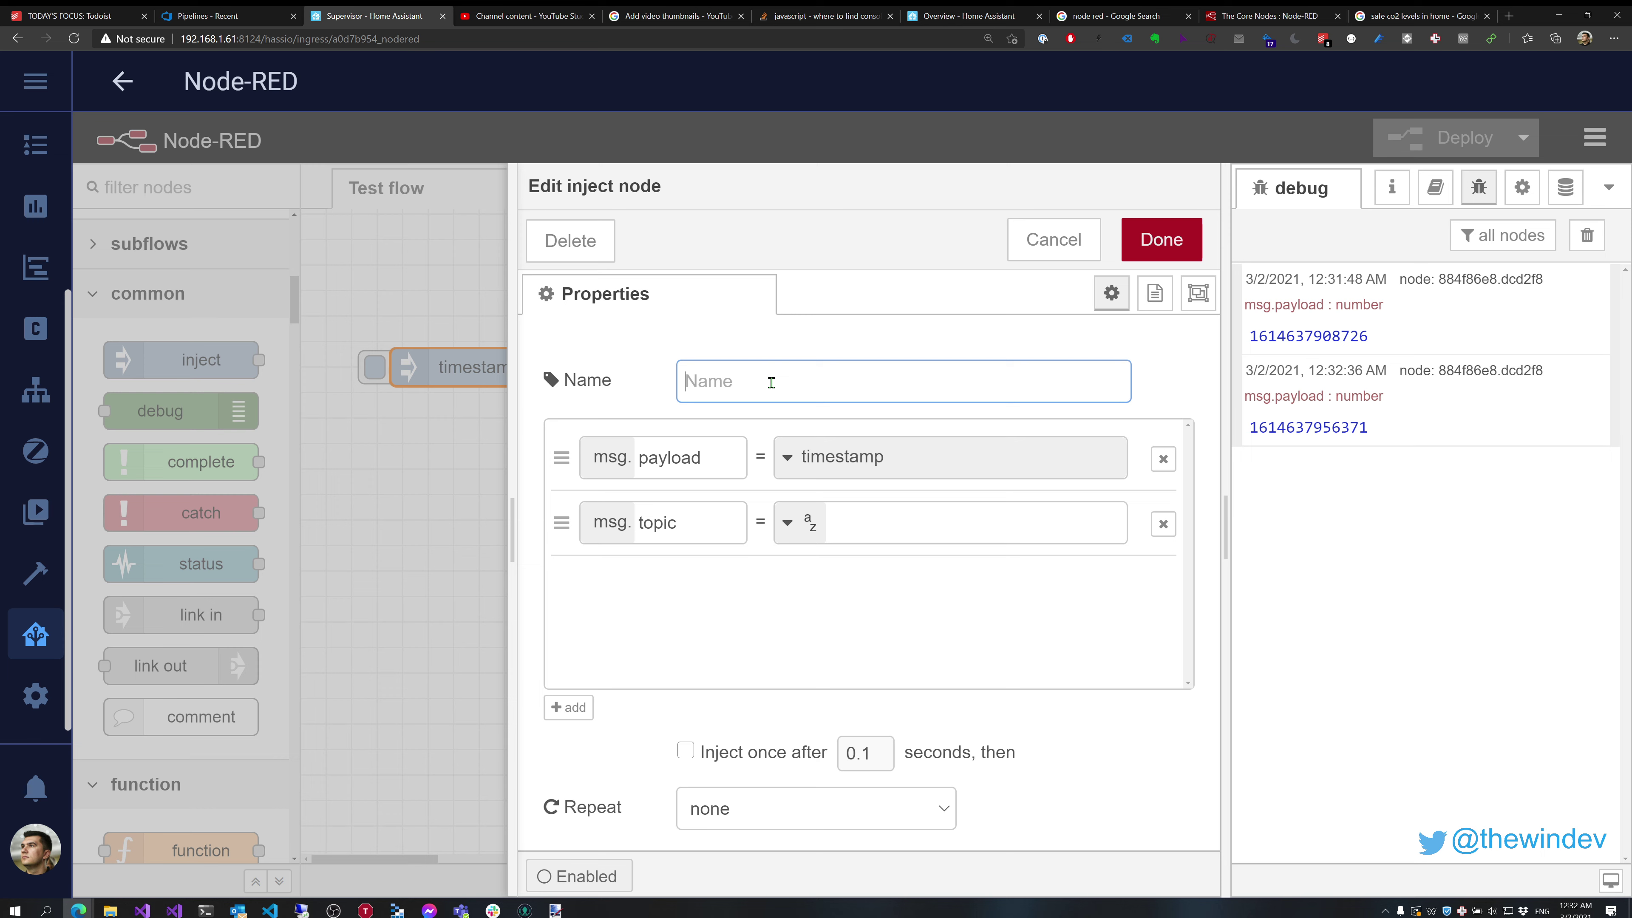
text(Test inject)
- Change the inject node's msg.payload to the string type with the value "hey"
click(797, 462)
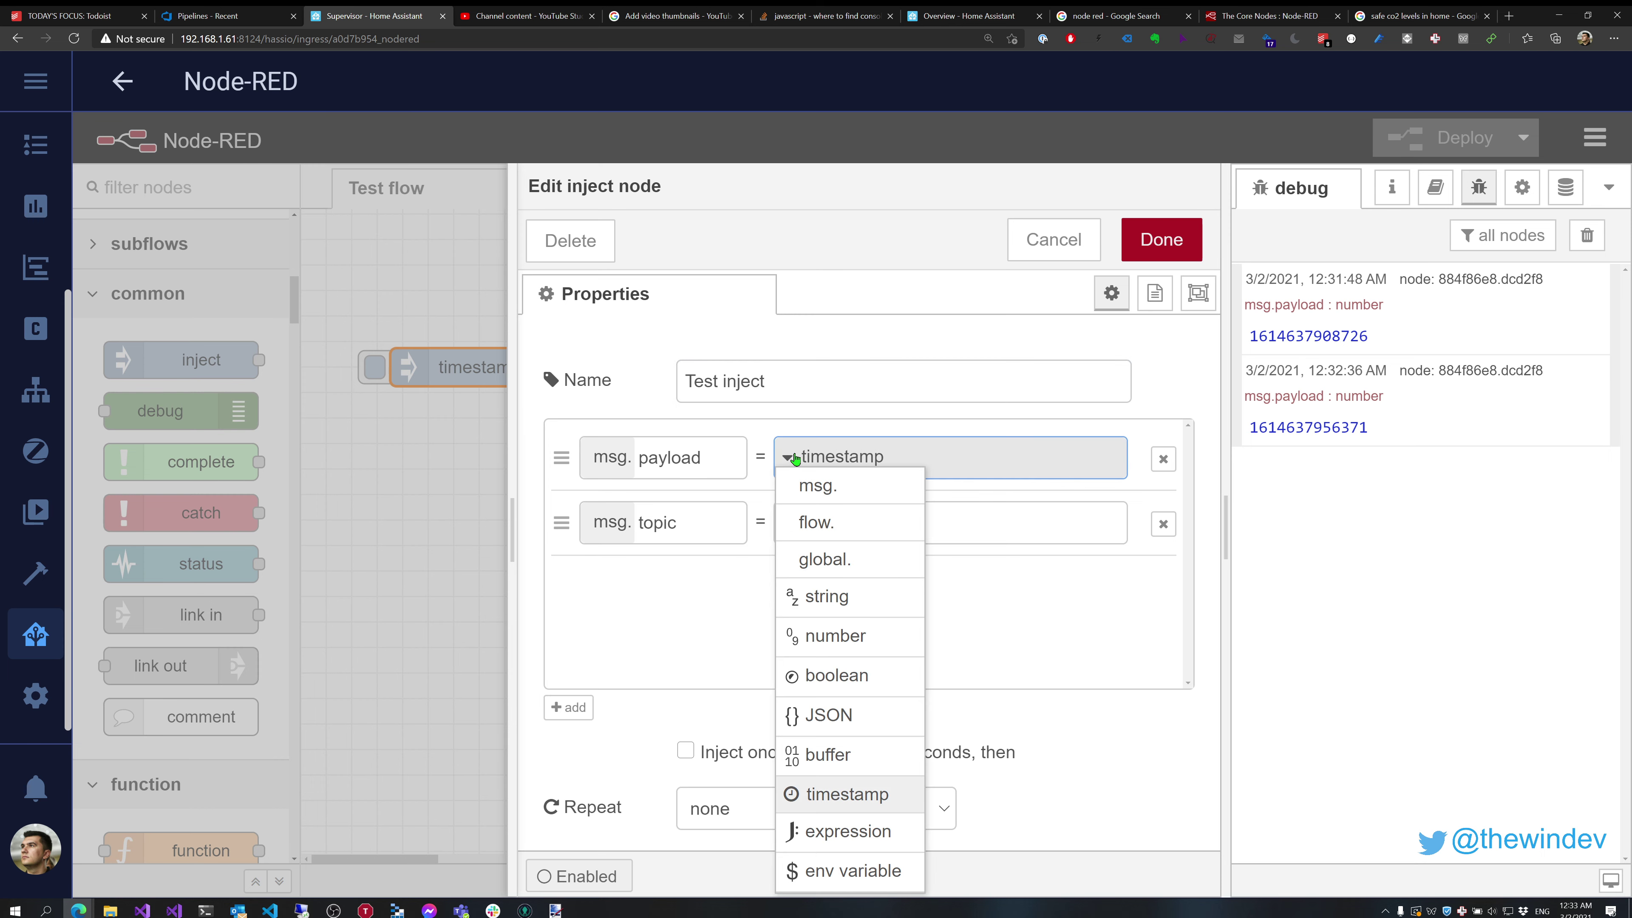
click(859, 595)
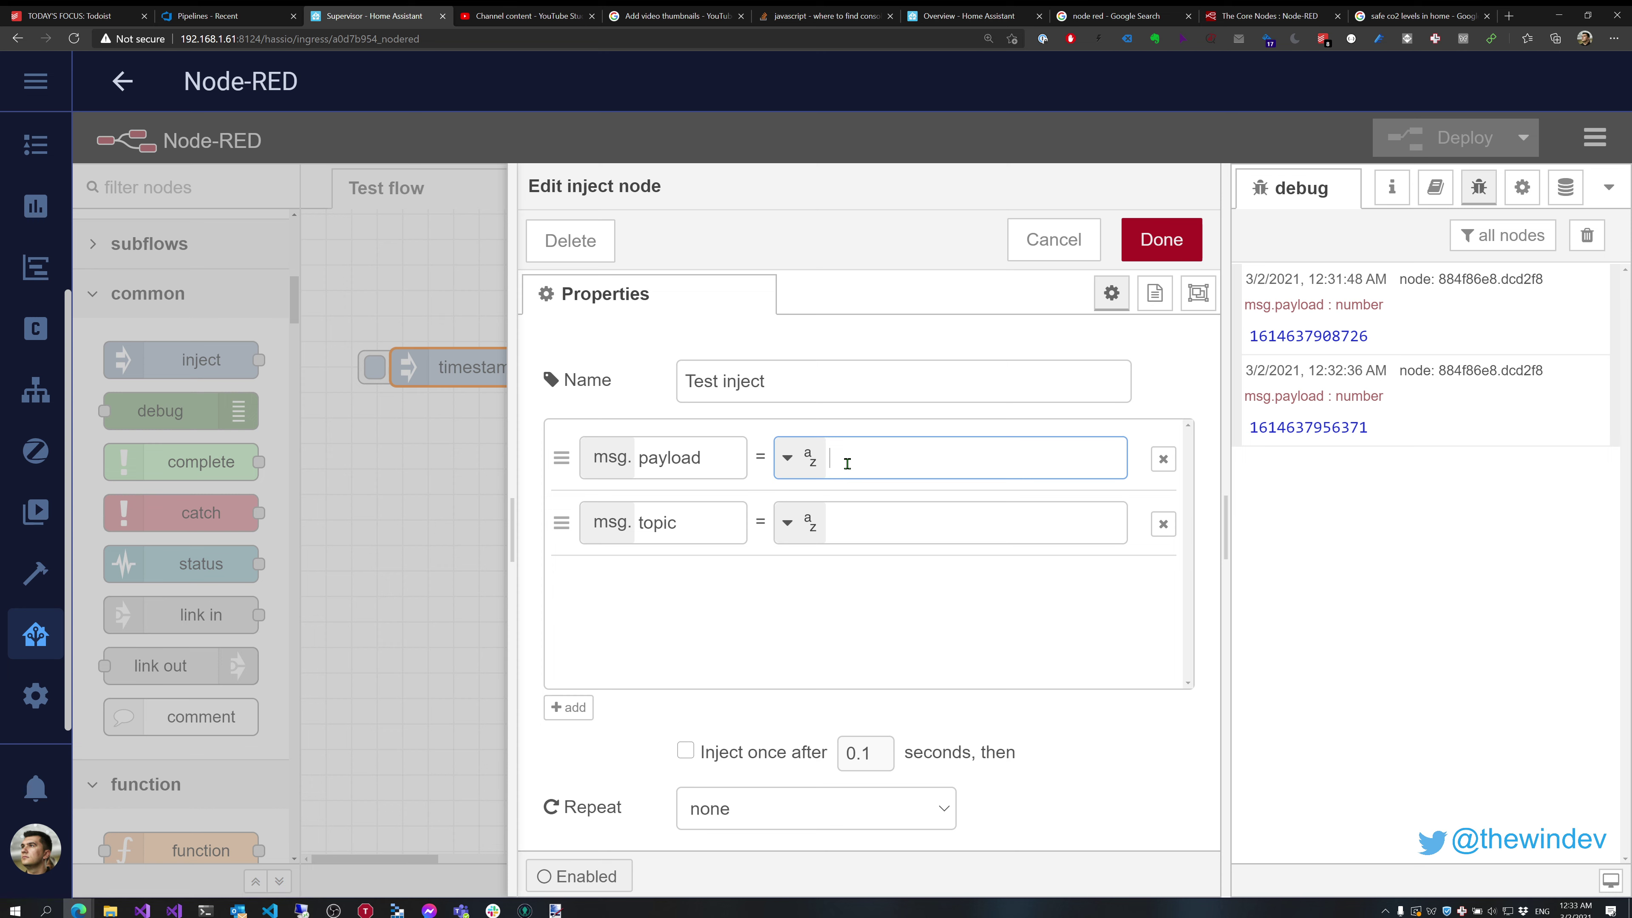
text(hey)
- Change the second message property to msg.topic.name with the string value "inject" and save the node
click(672, 527)
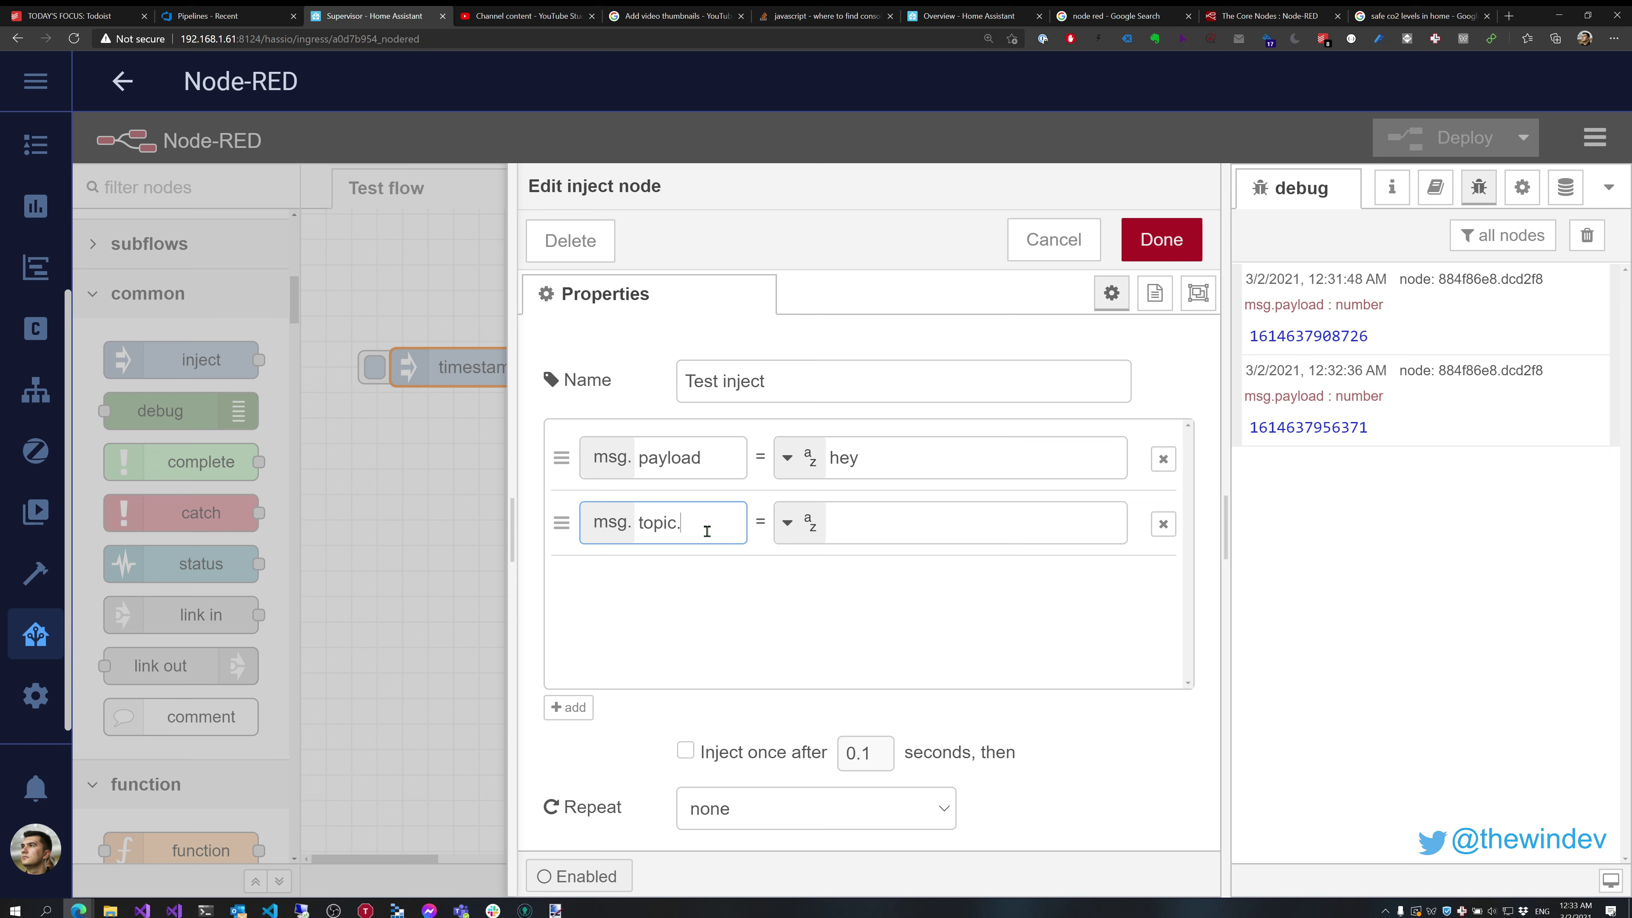
text(name)
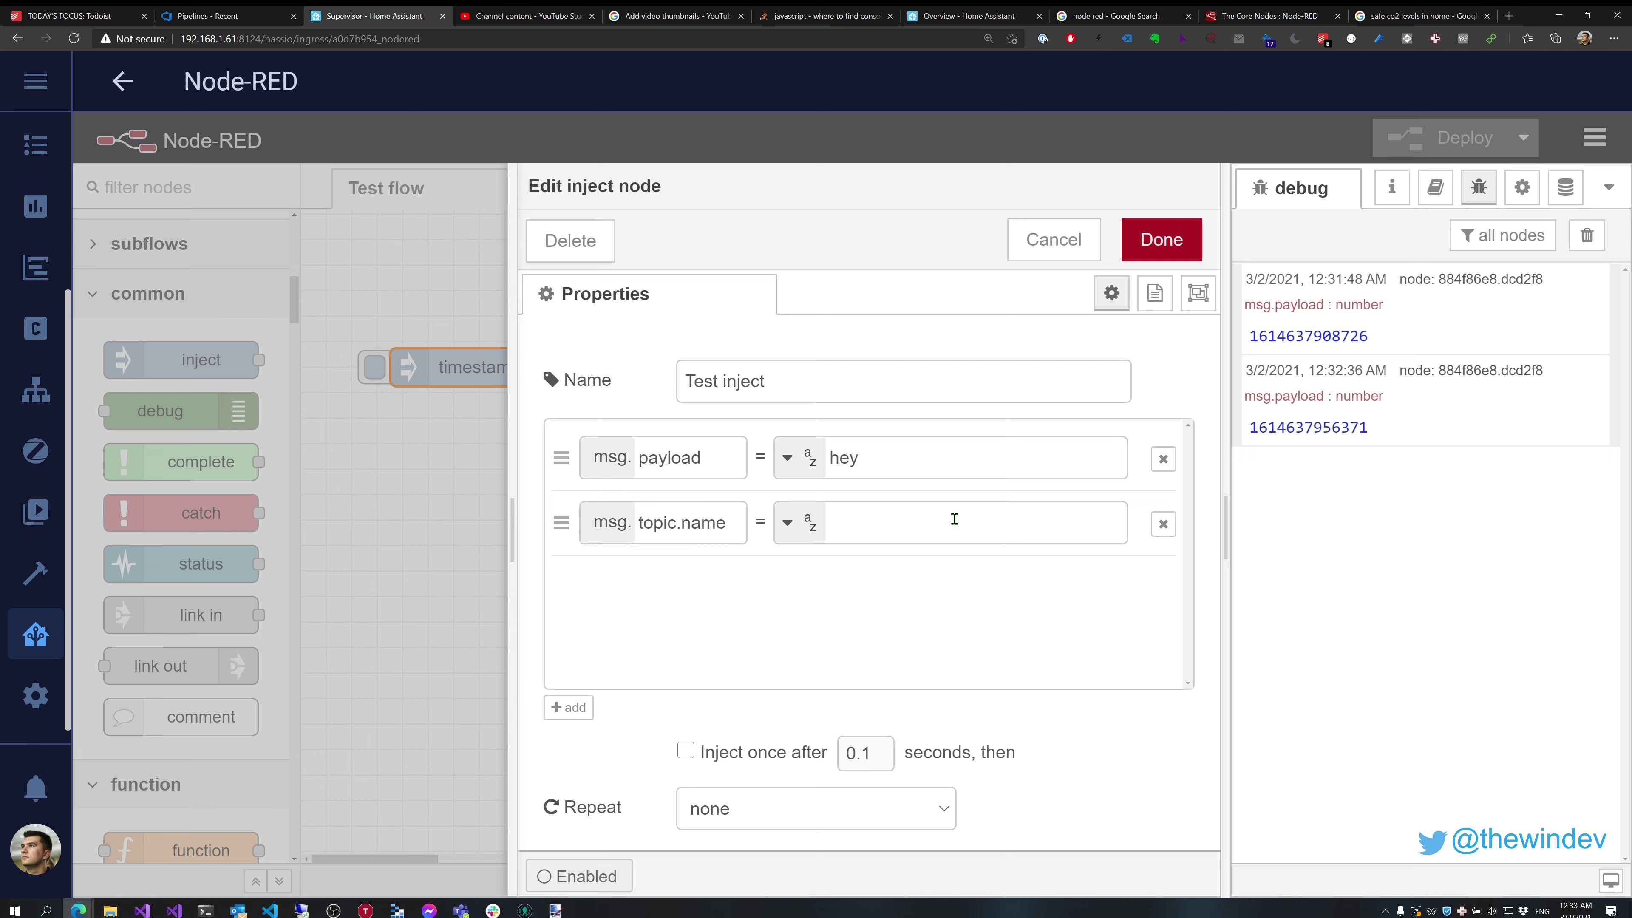
click(955, 515)
text(inject)
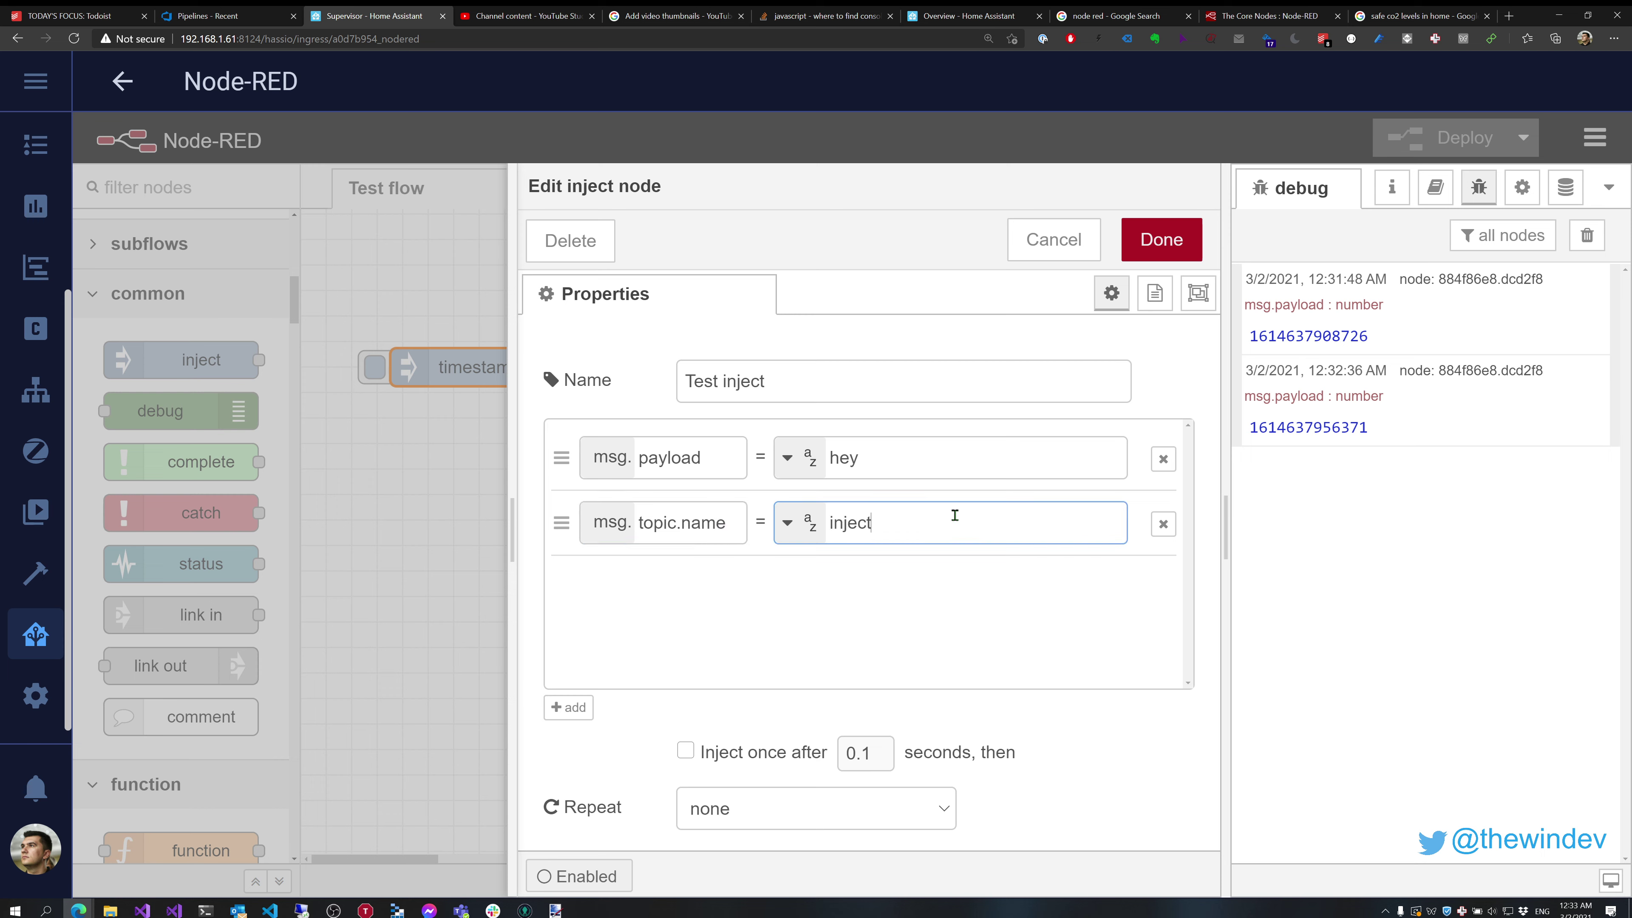
click(1175, 257)
- Set the debug node's output to the complete msg object, save it and deploy the flow
double_click(707, 366)
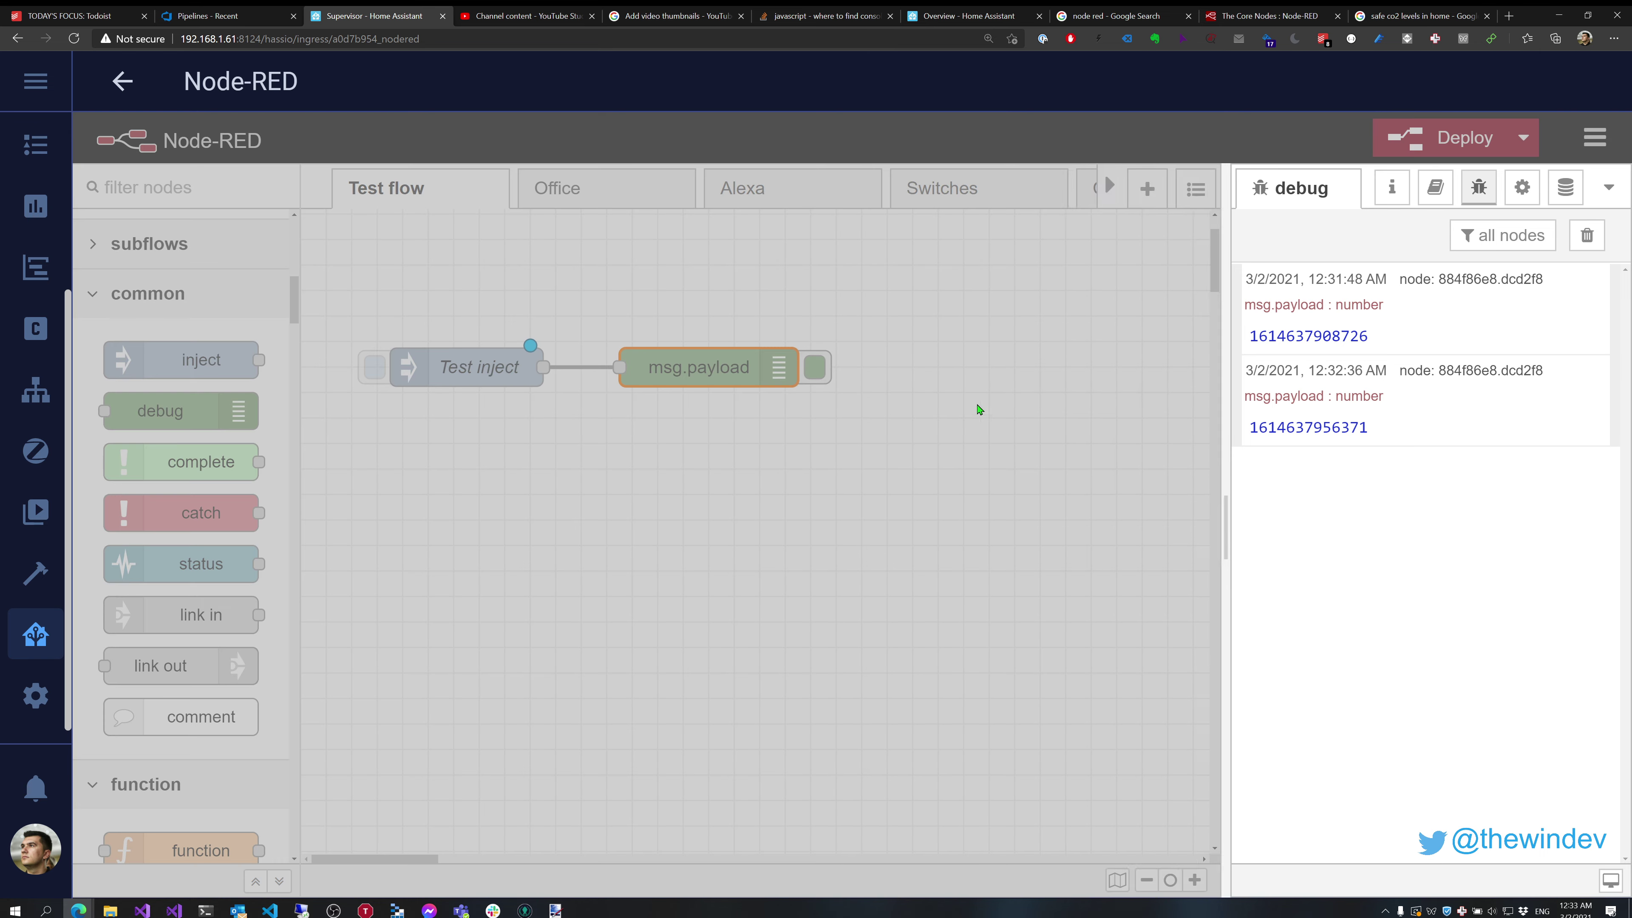
click(790, 389)
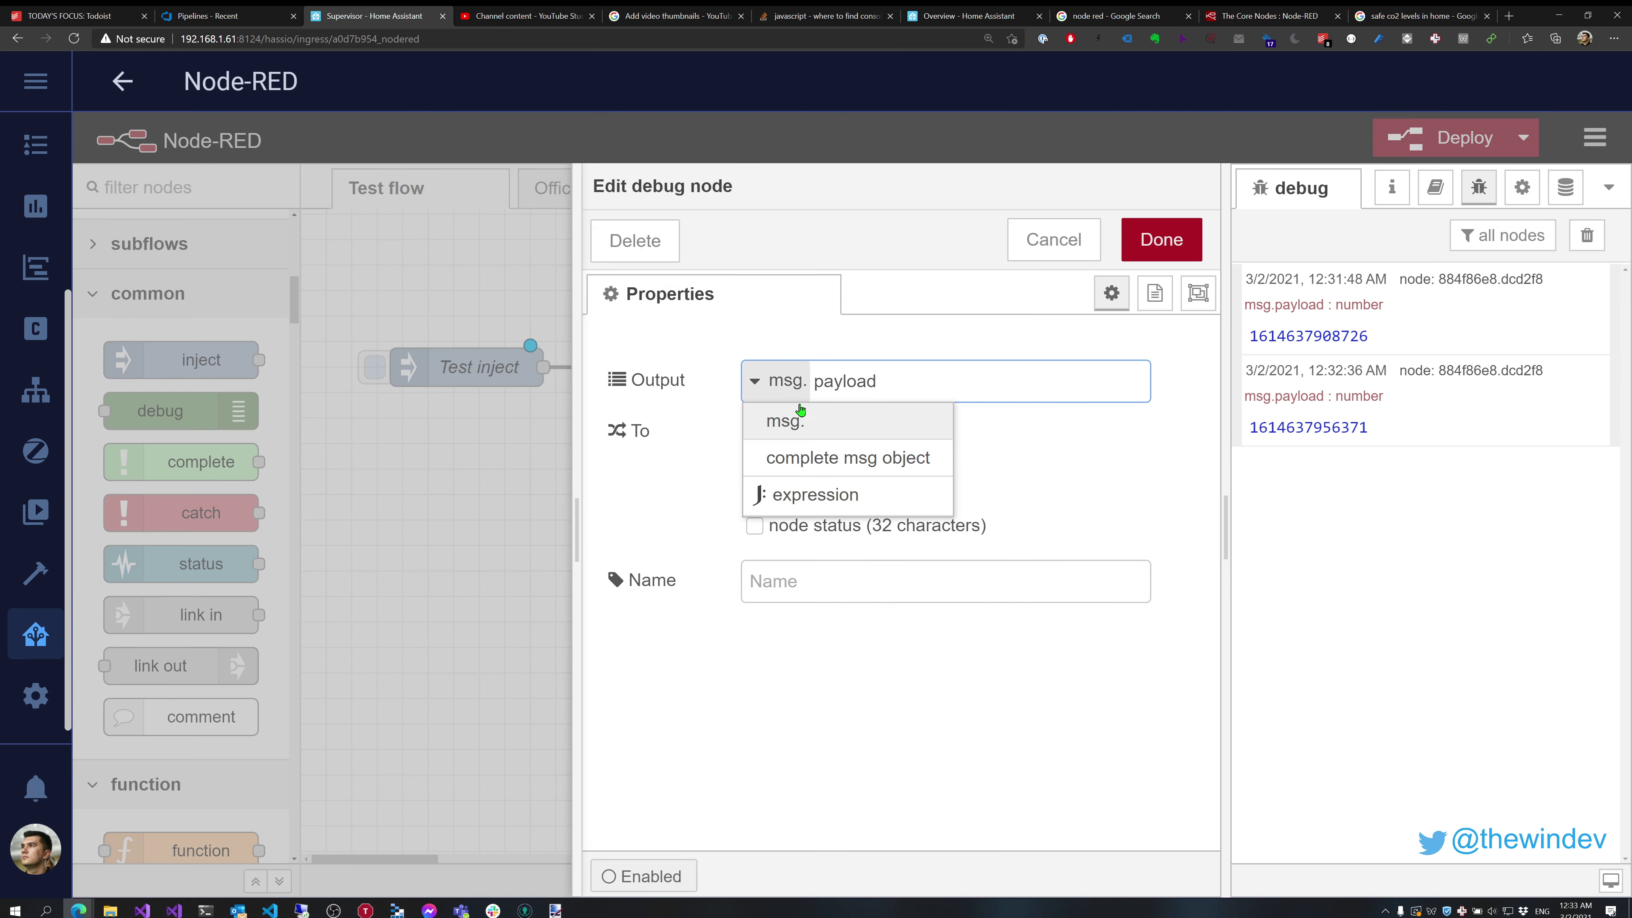
click(829, 453)
click(1181, 220)
key(ctrl+d)
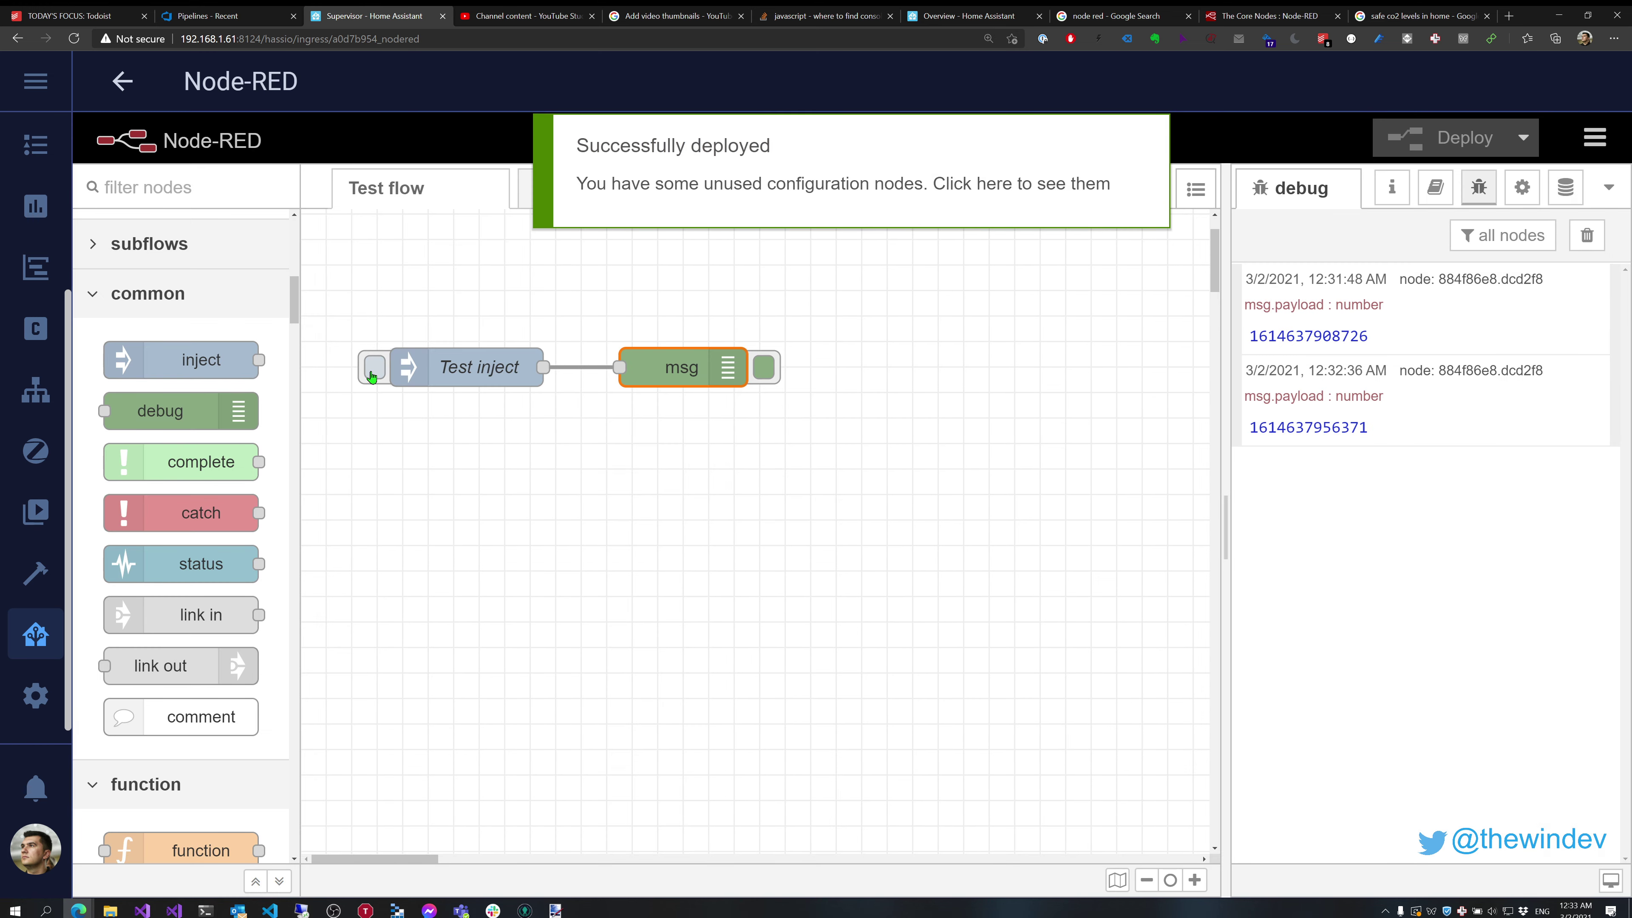
- Trigger the Test inject node and expand the resulting debug message, including its topic object
click(371, 376)
click(1260, 522)
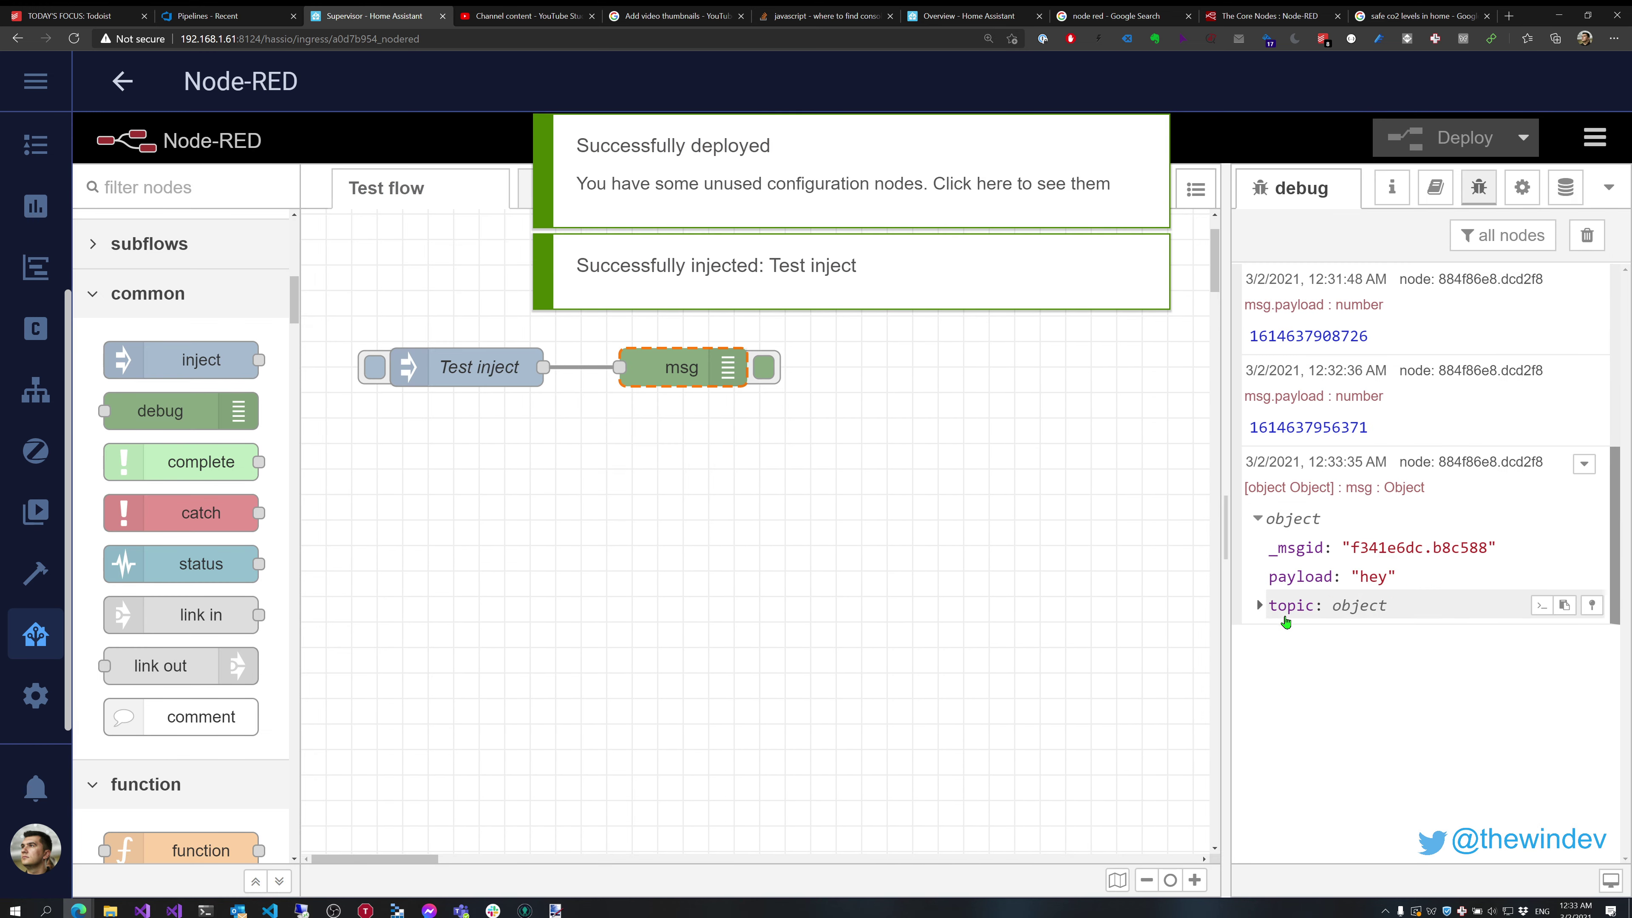
click(1260, 605)
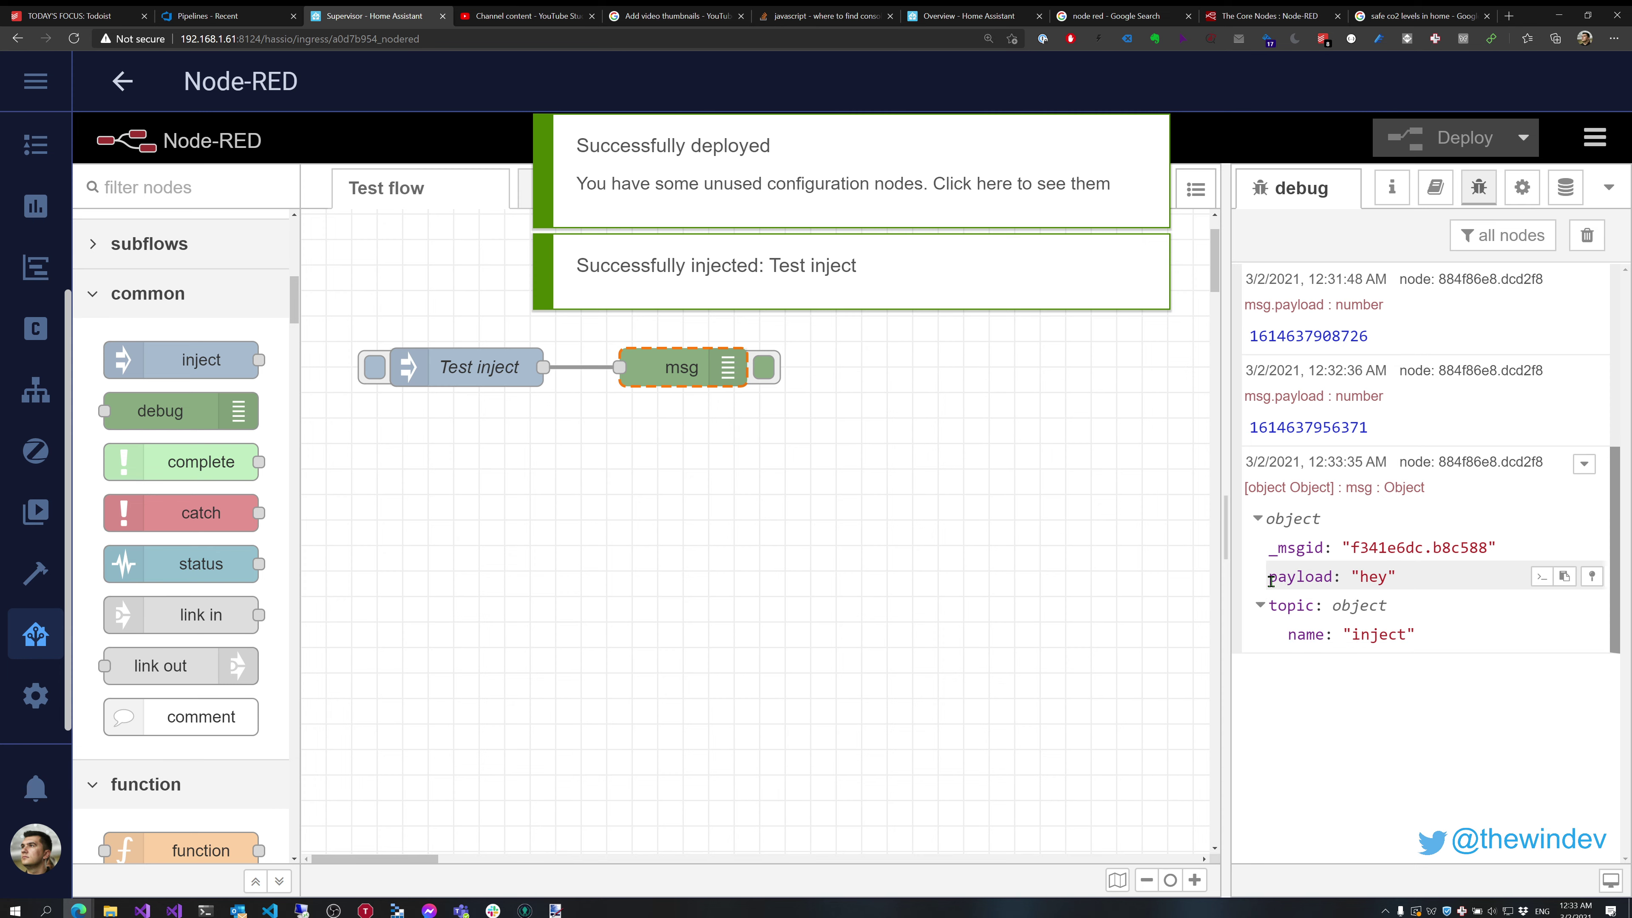
- Open the Test inject node's properties, add a blank third message property and remove it again
double_click(493, 357)
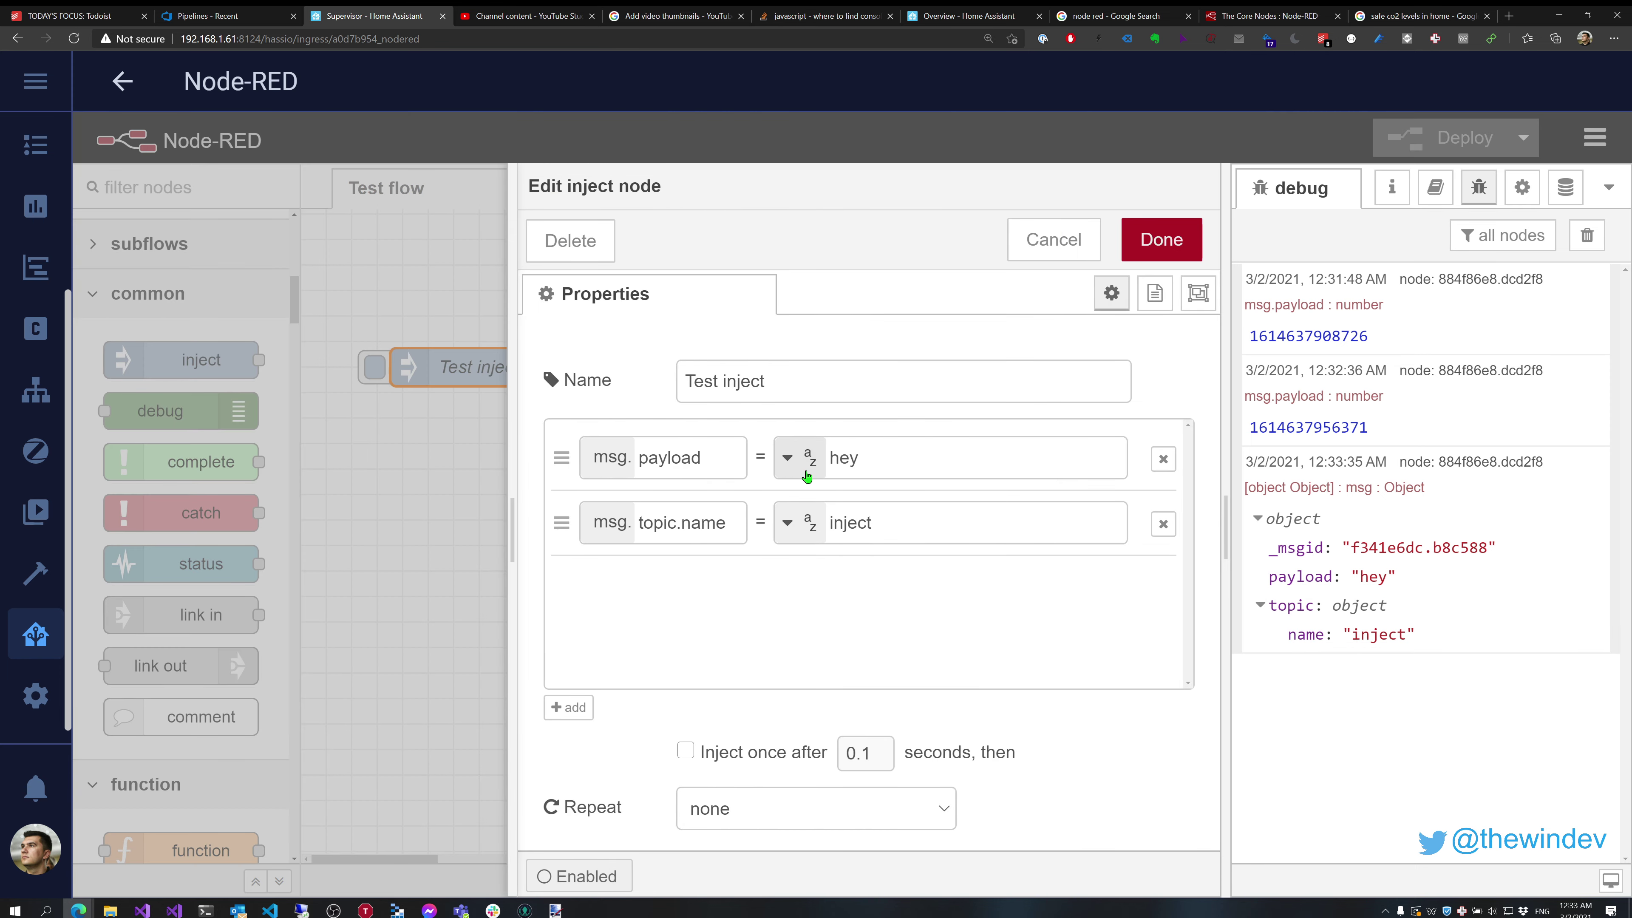
click(858, 461)
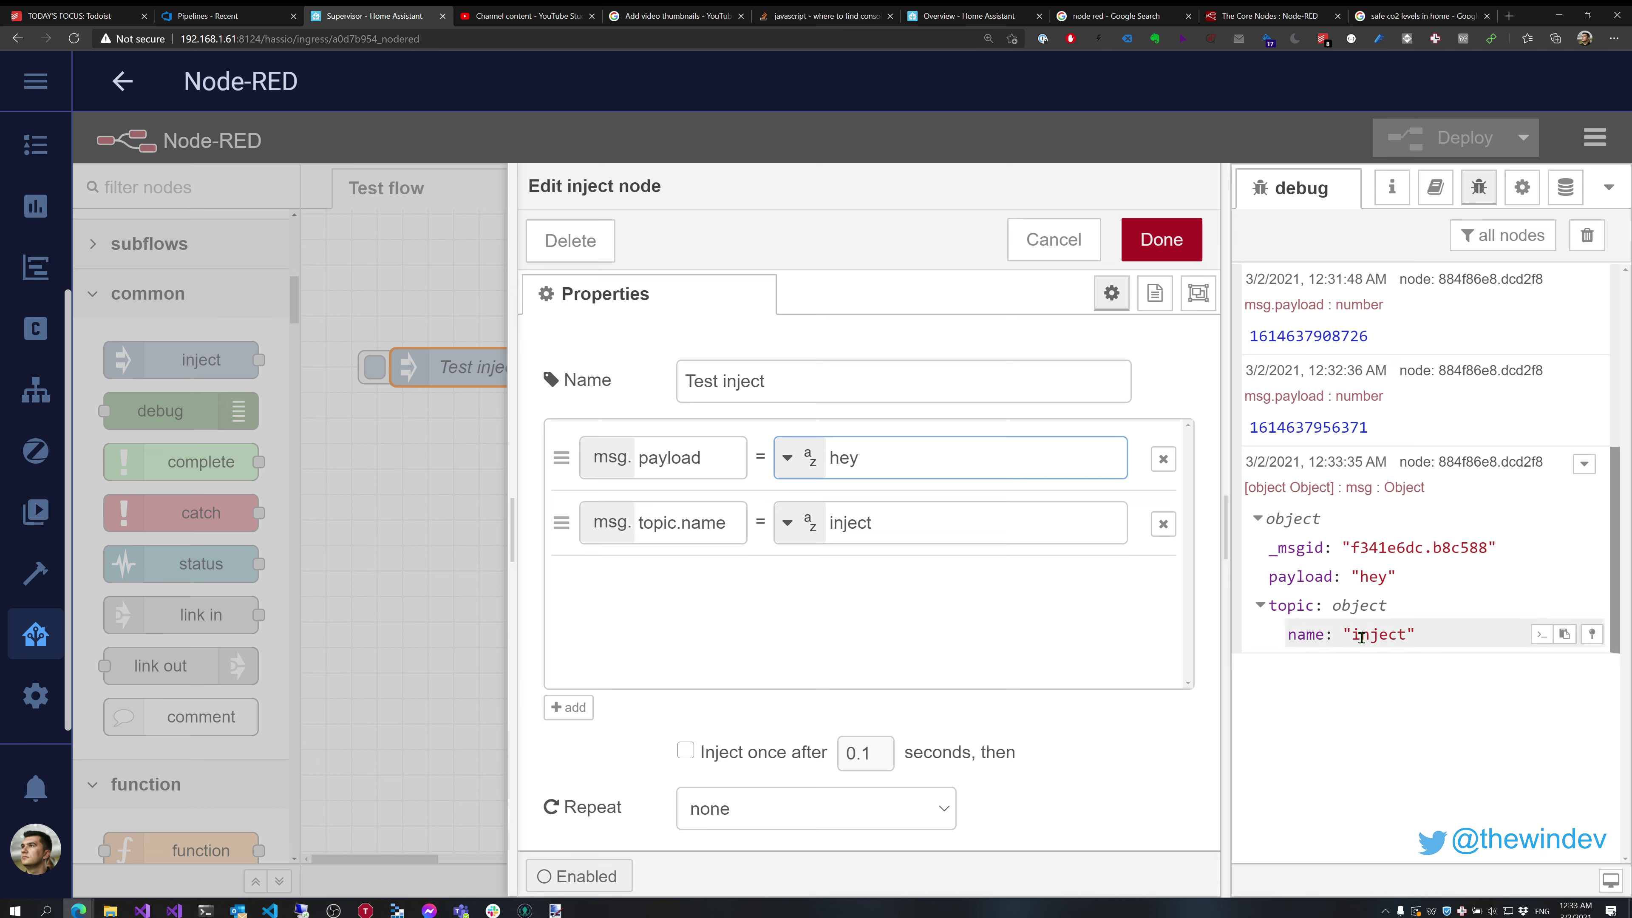
click(563, 714)
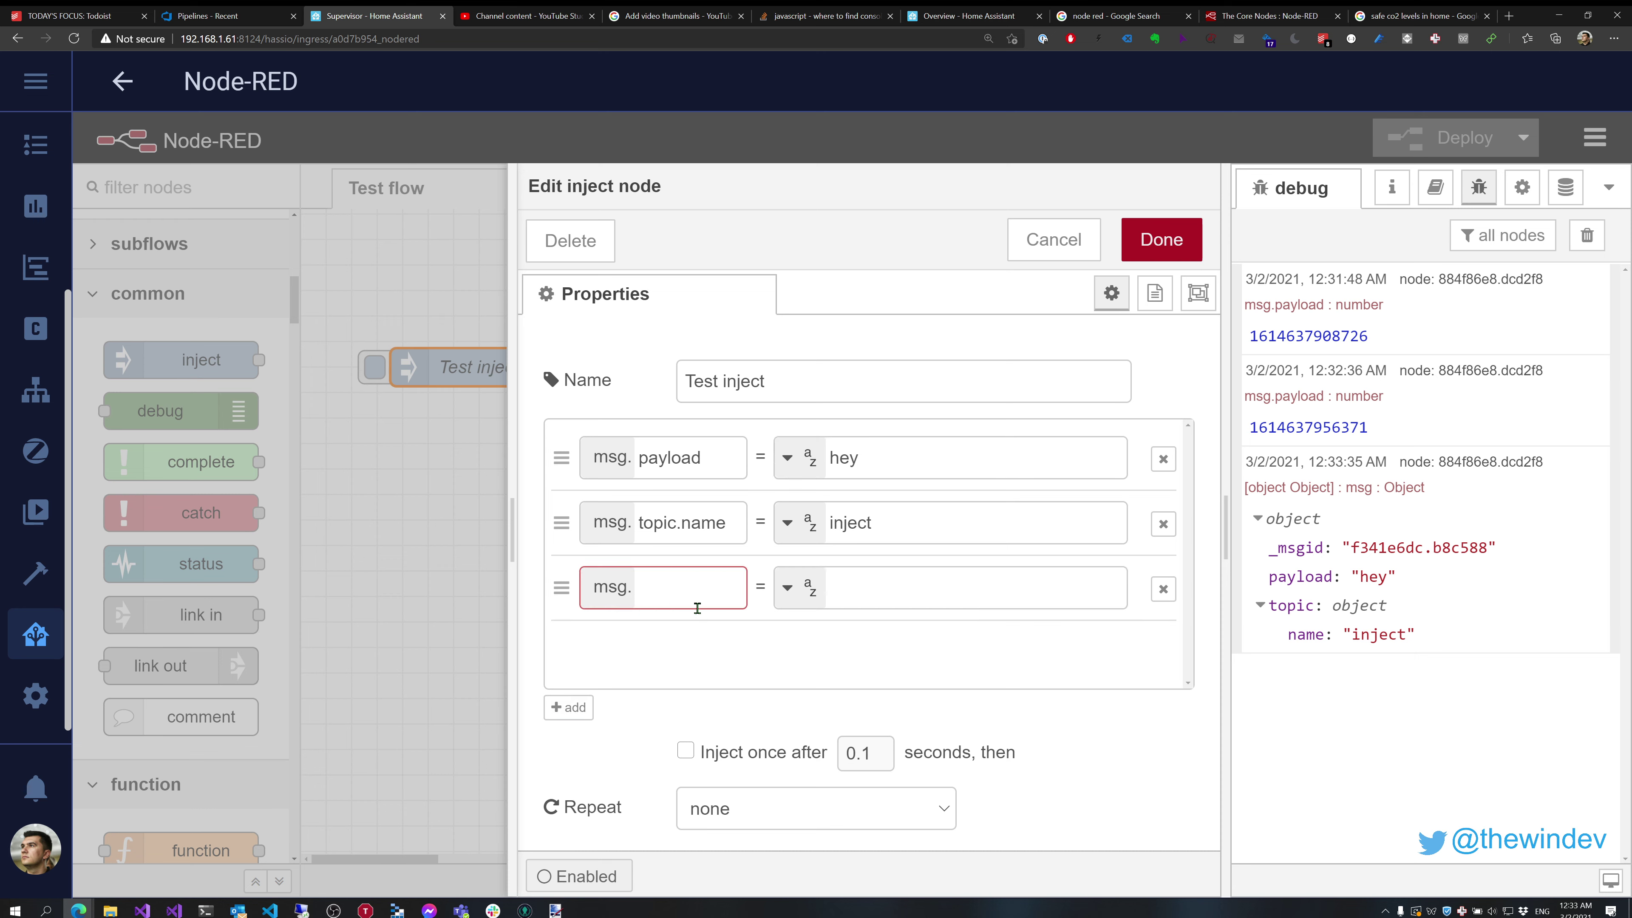
click(1163, 589)
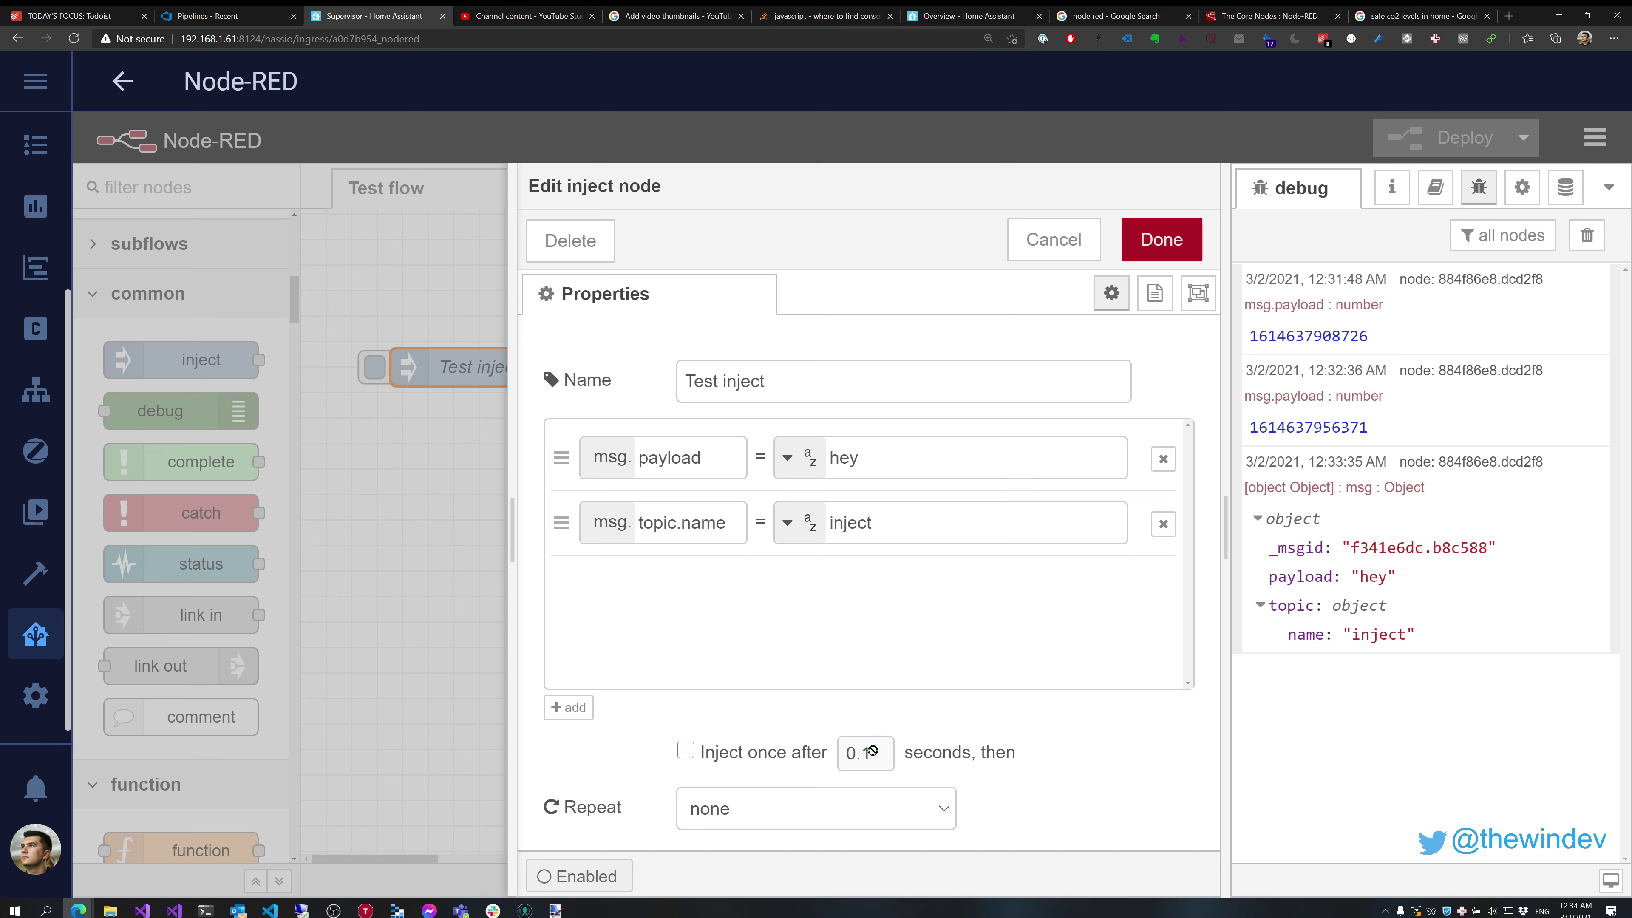
- Enable "Inject once after" on the Test inject node with a delay of 3 seconds and save it
click(687, 752)
key(Tab)
text(3)
click(1162, 240)
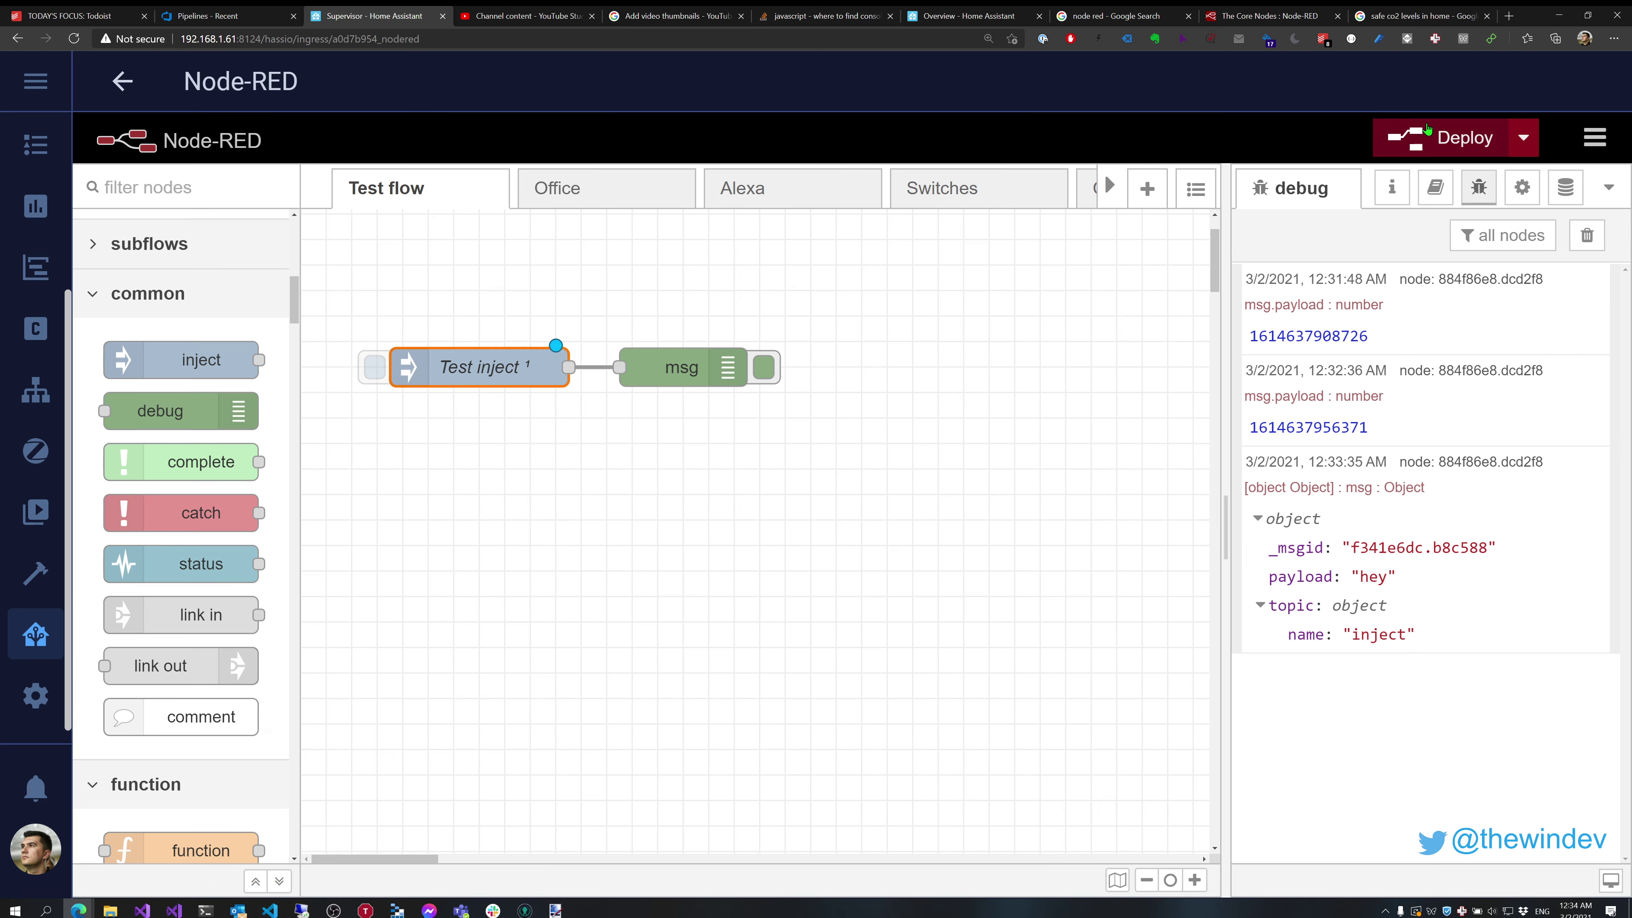
- Deploy the flow and clear the debug messages
click(1427, 129)
click(1574, 246)
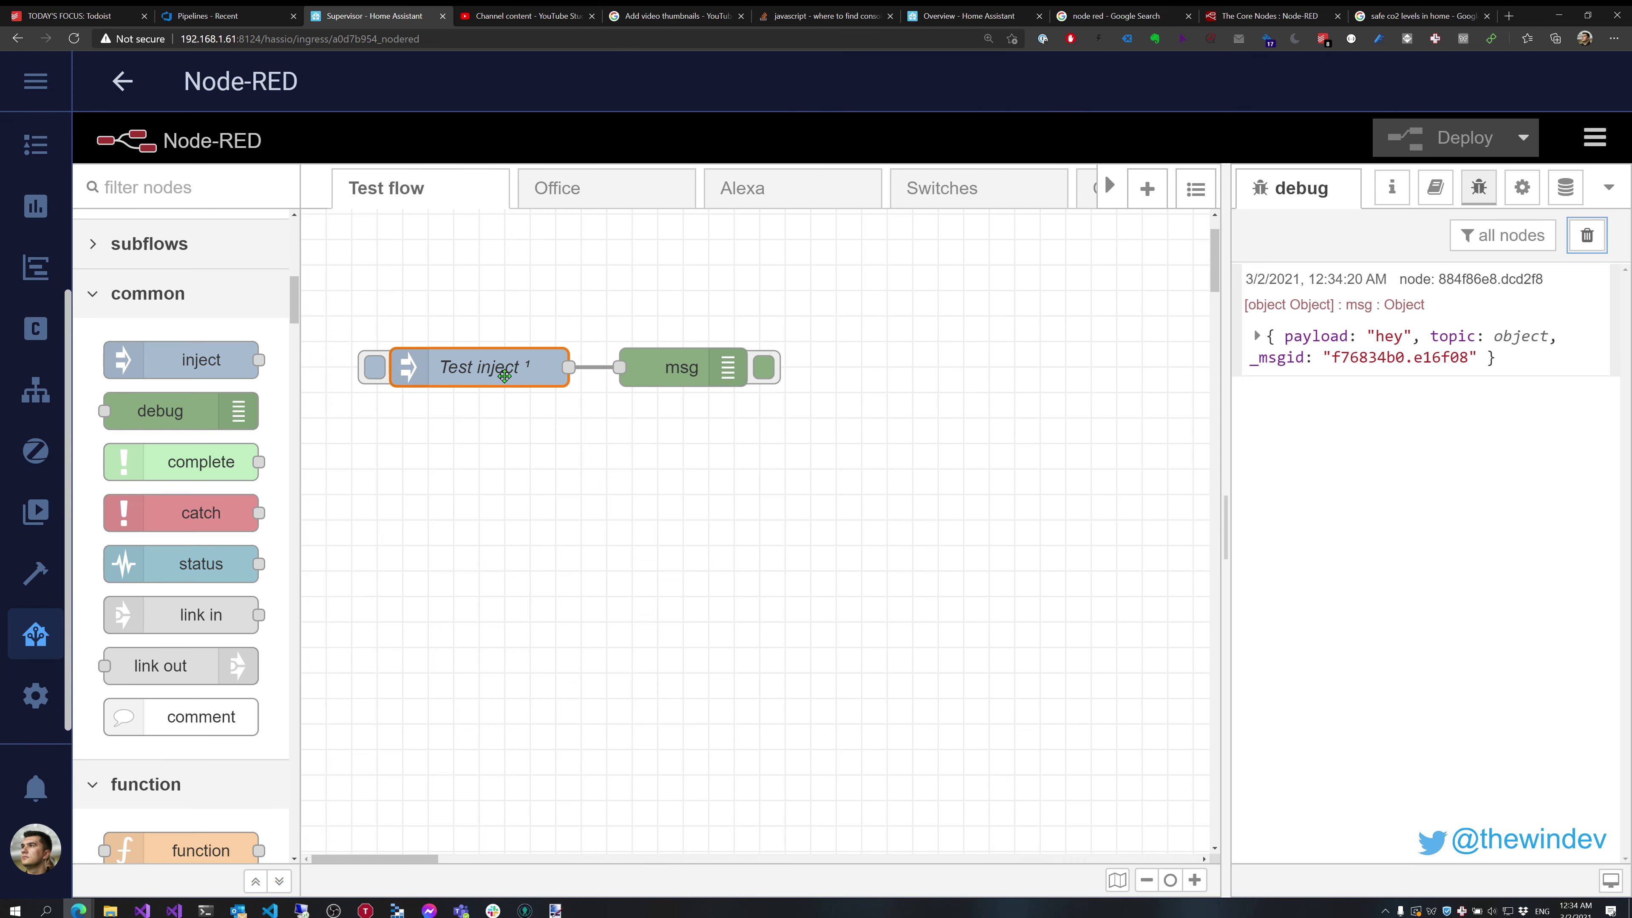
- Set the Test inject node to repeat at an interval of every 1 second, save it and deploy
double_click(502, 374)
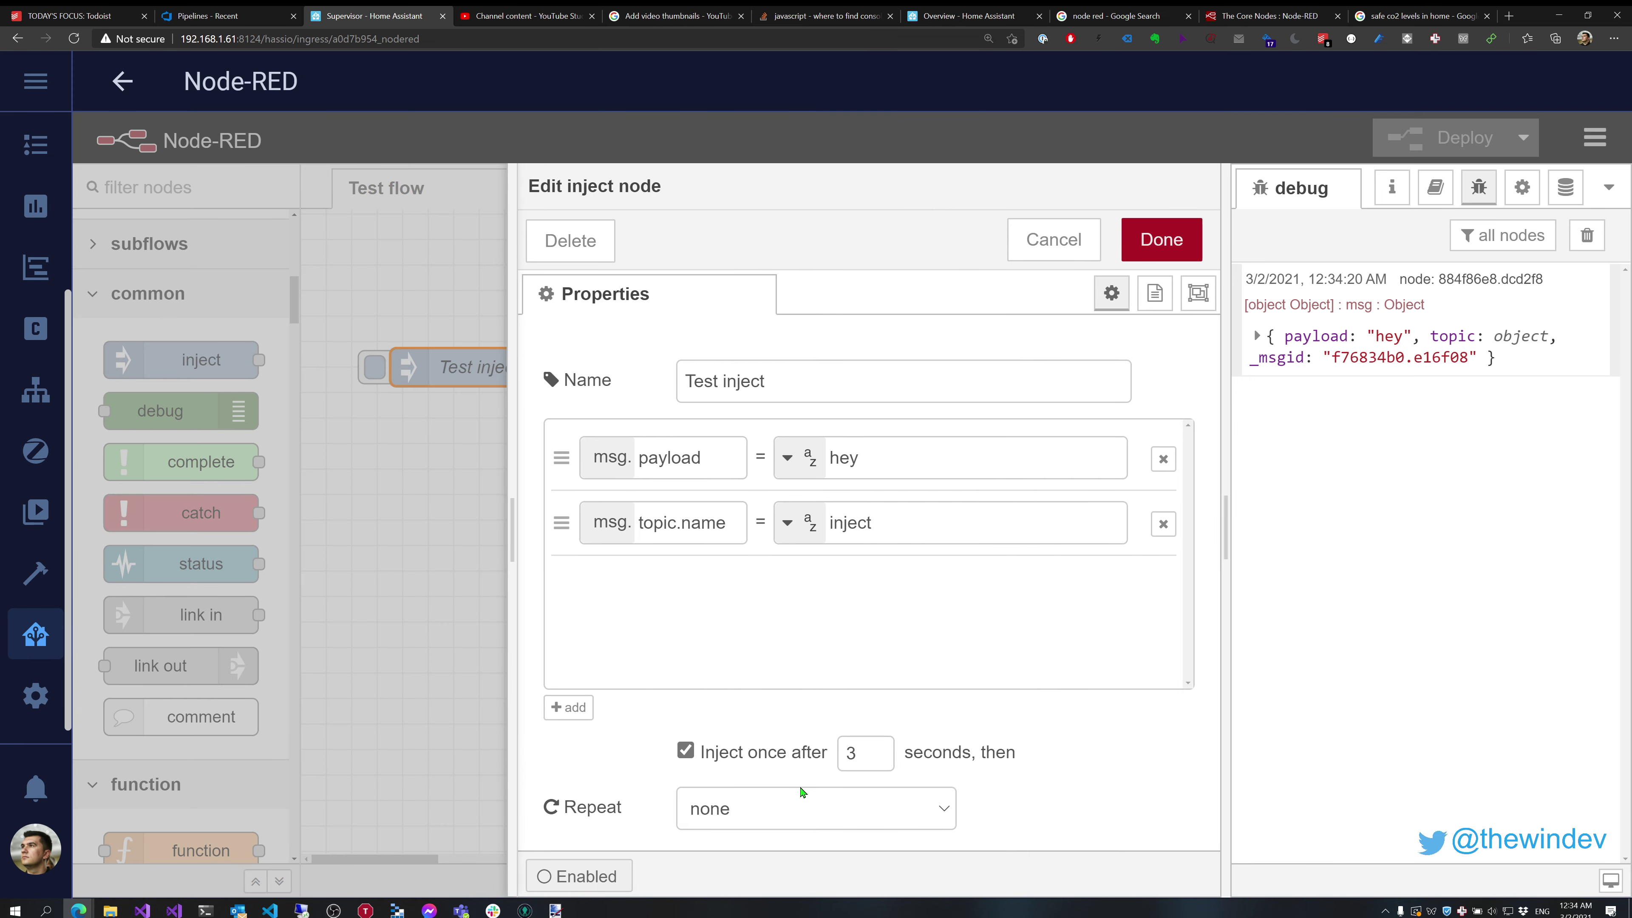
click(798, 800)
click(758, 721)
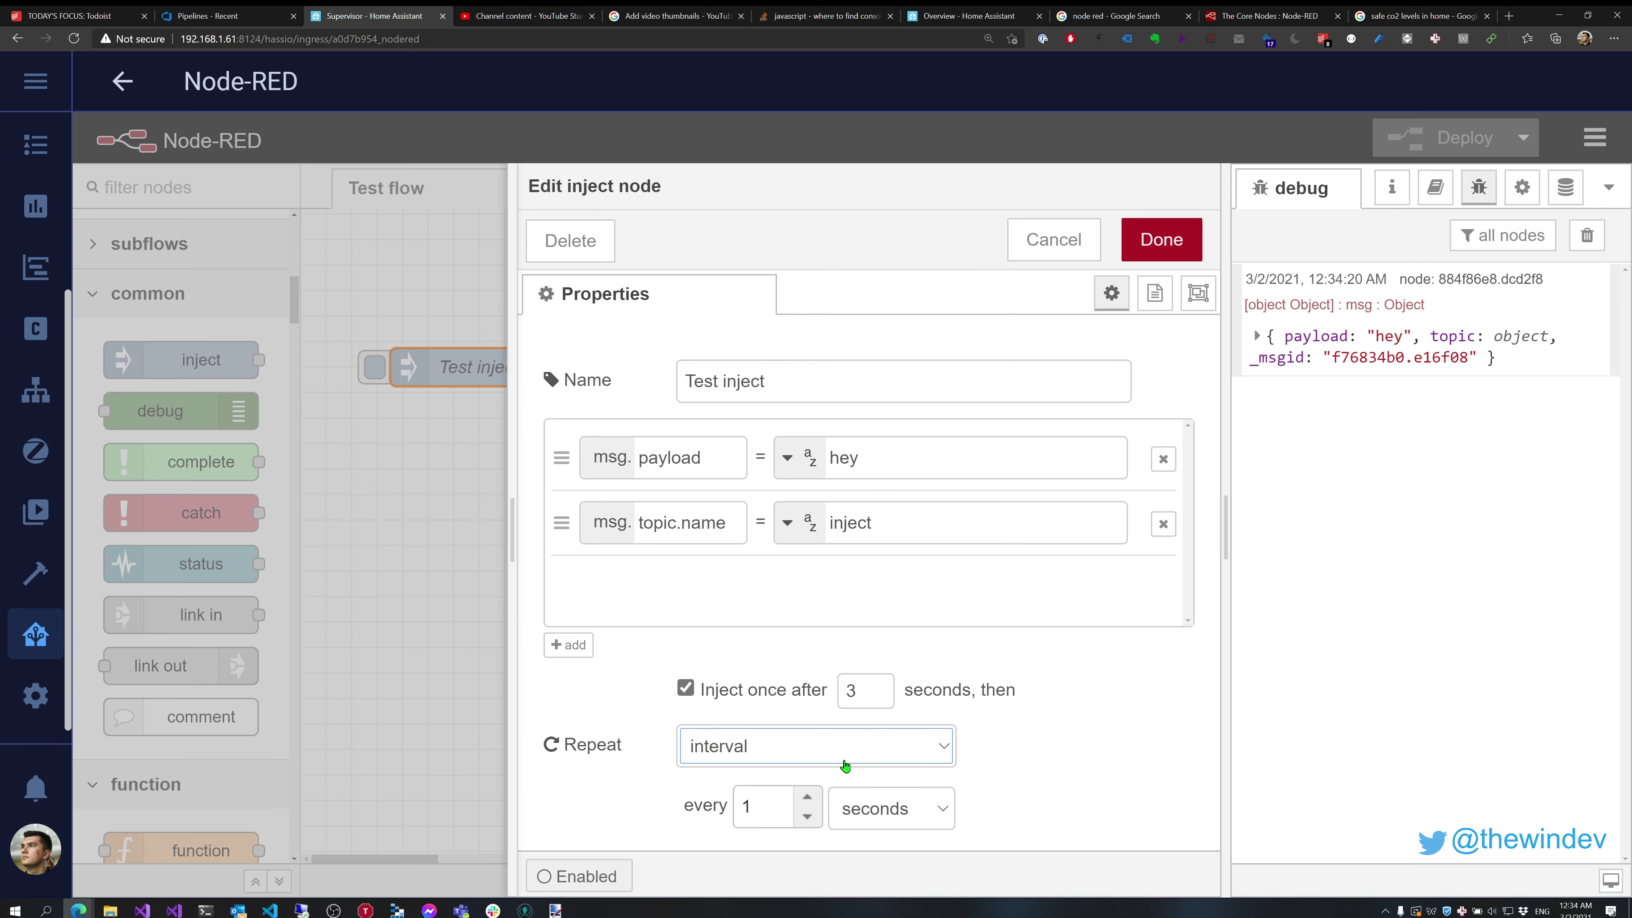
double_click(747, 806)
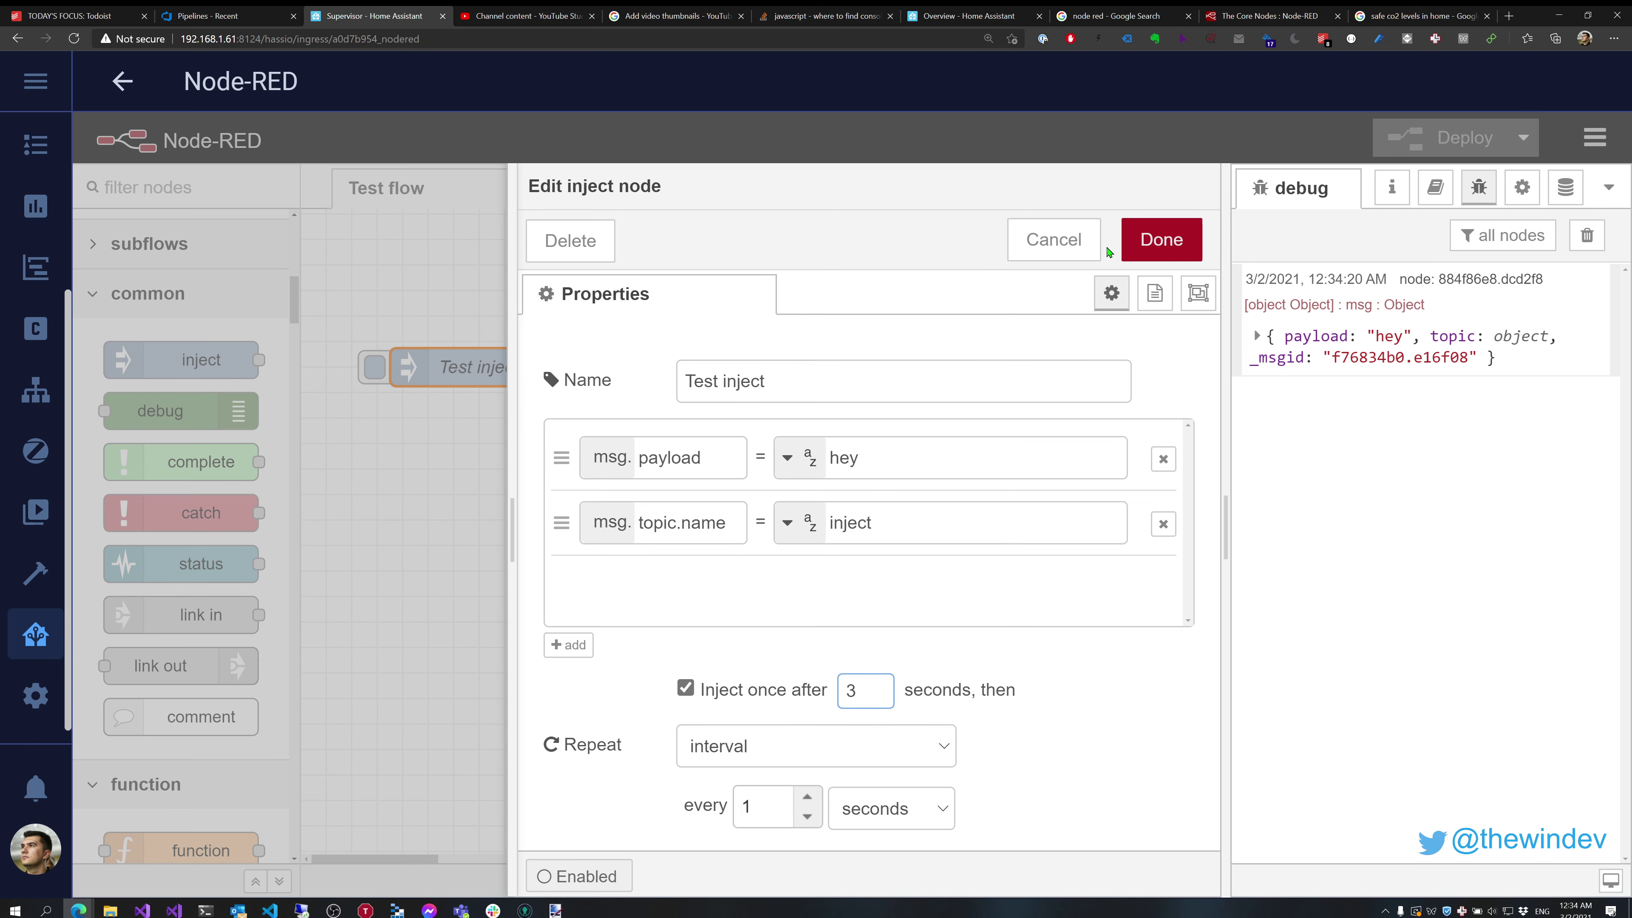
click(1161, 239)
click(1424, 151)
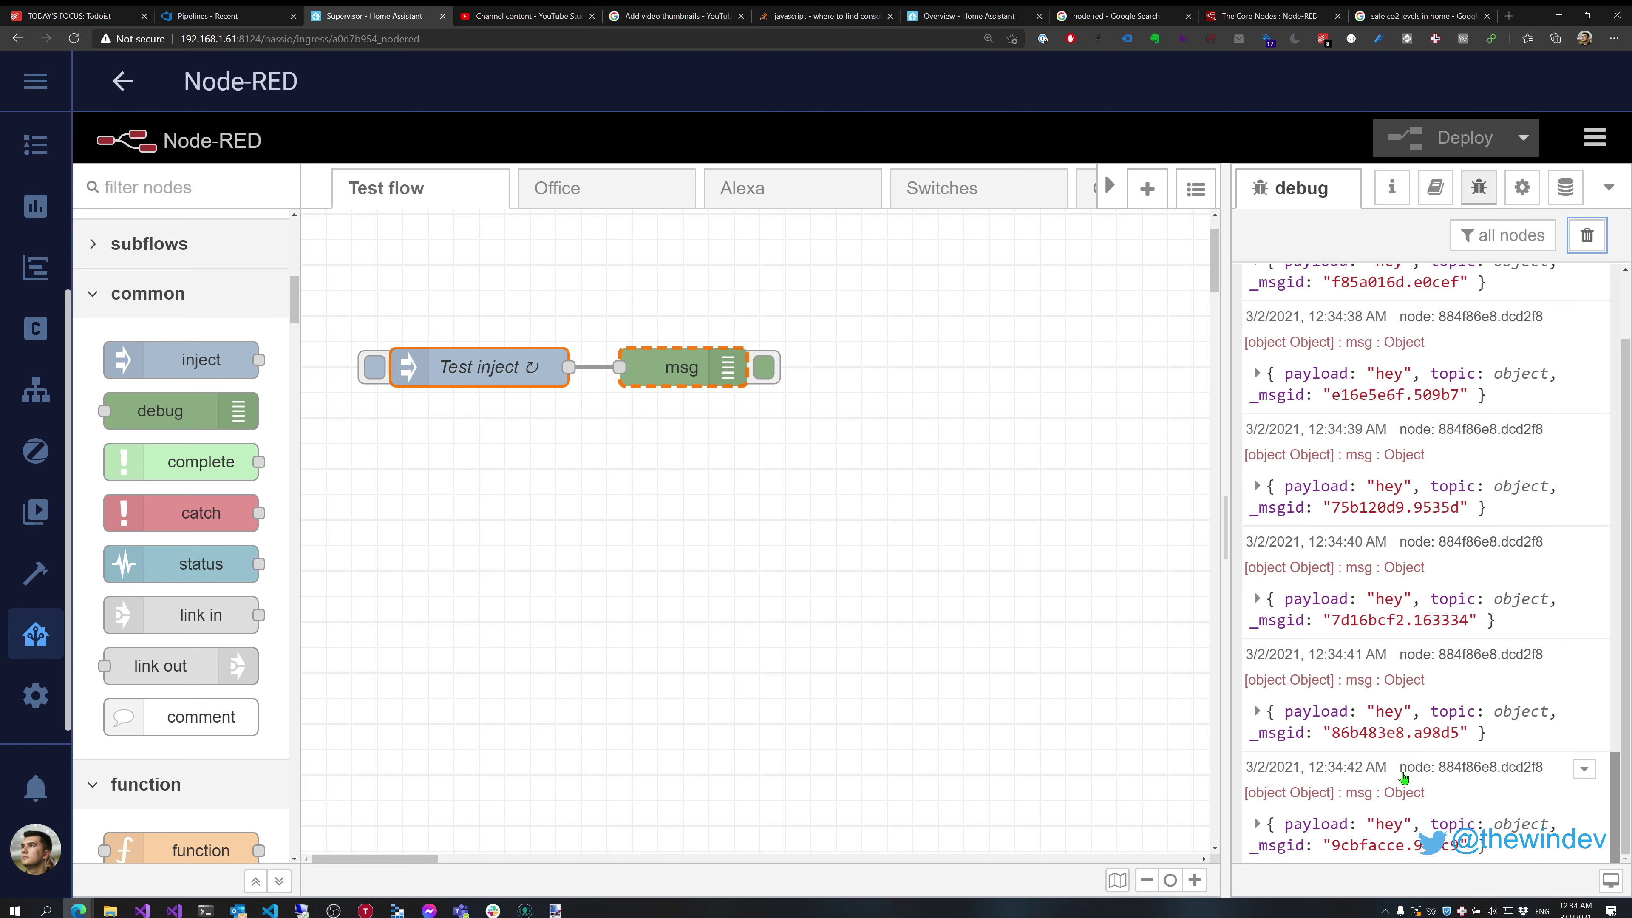
- Reopen the Test inject node and change its repeat mode to "interval between times"
click(513, 359)
double_click(513, 360)
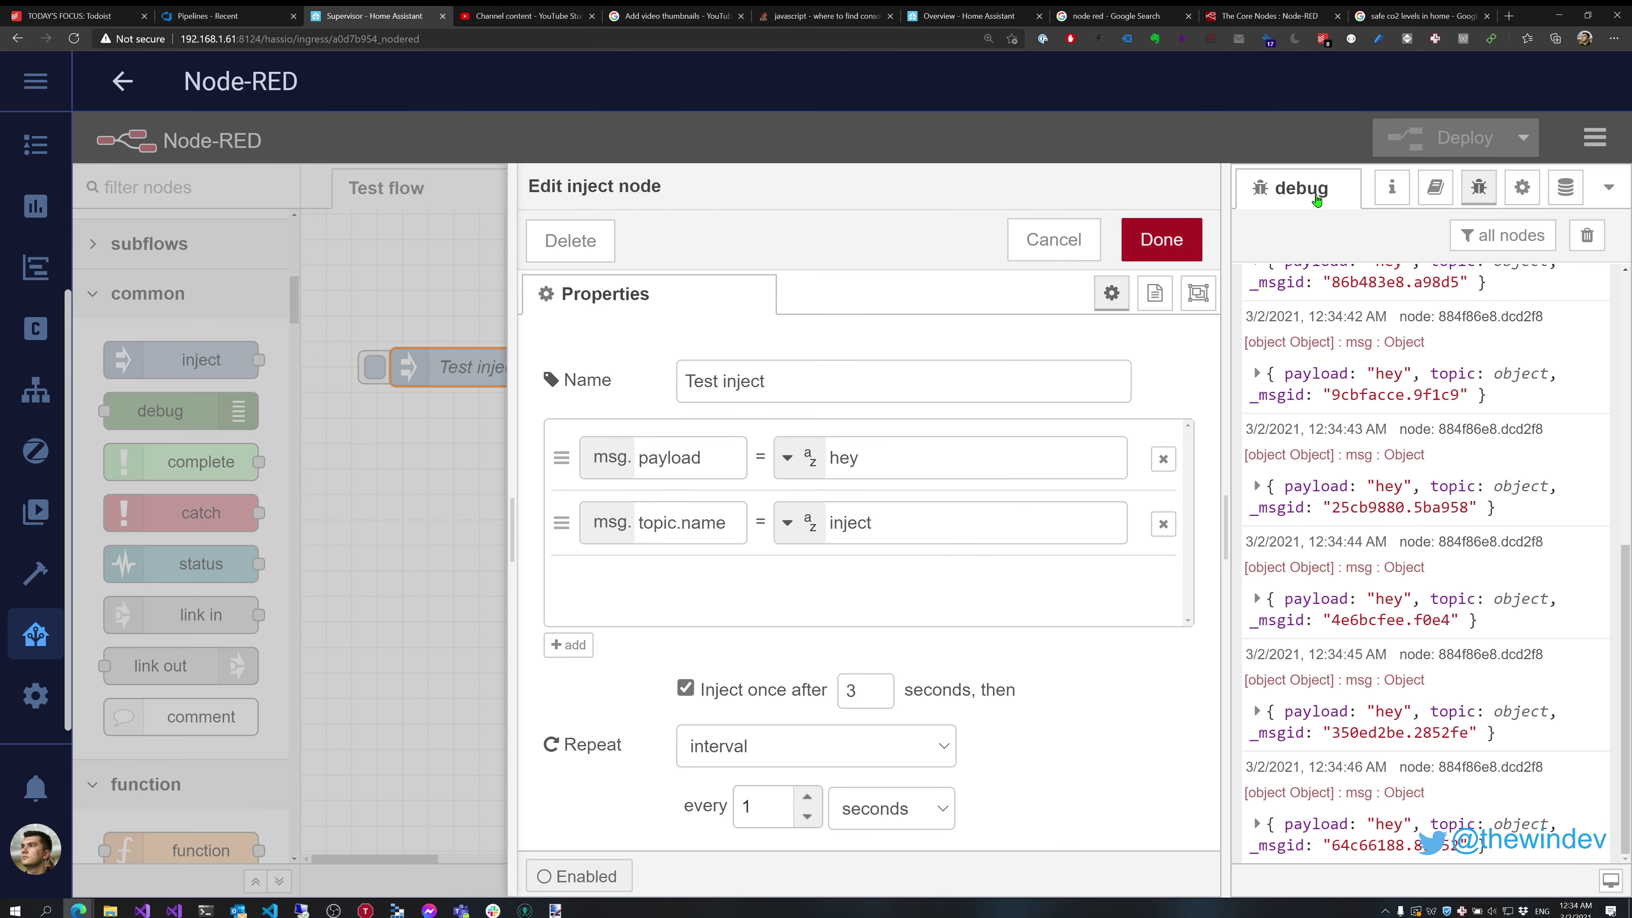
click(783, 757)
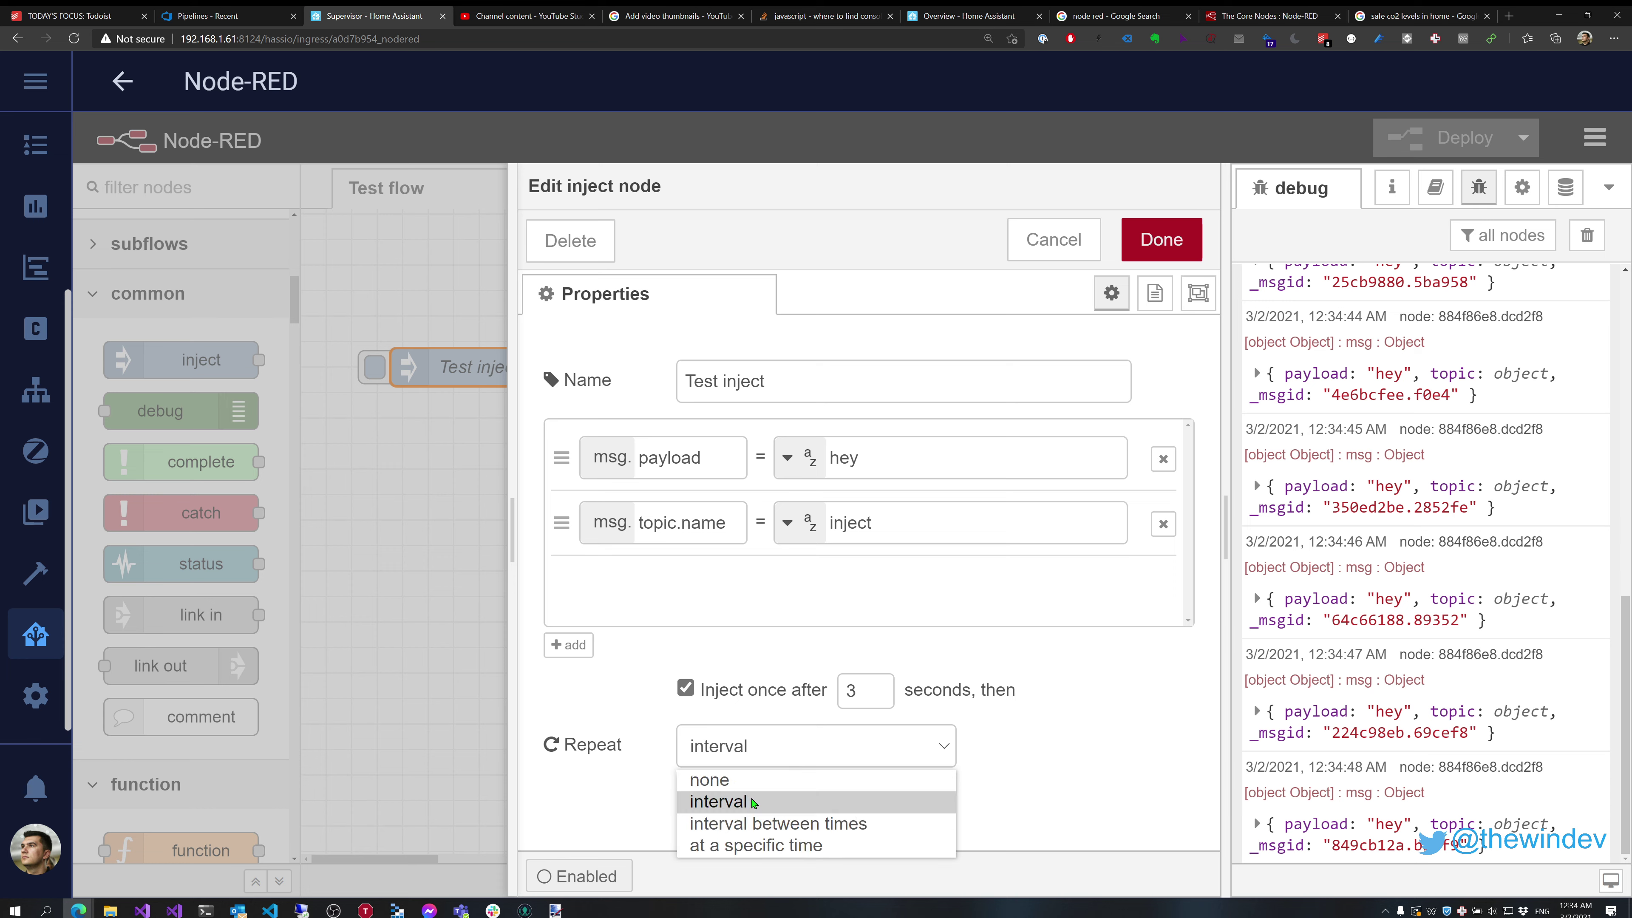
click(757, 825)
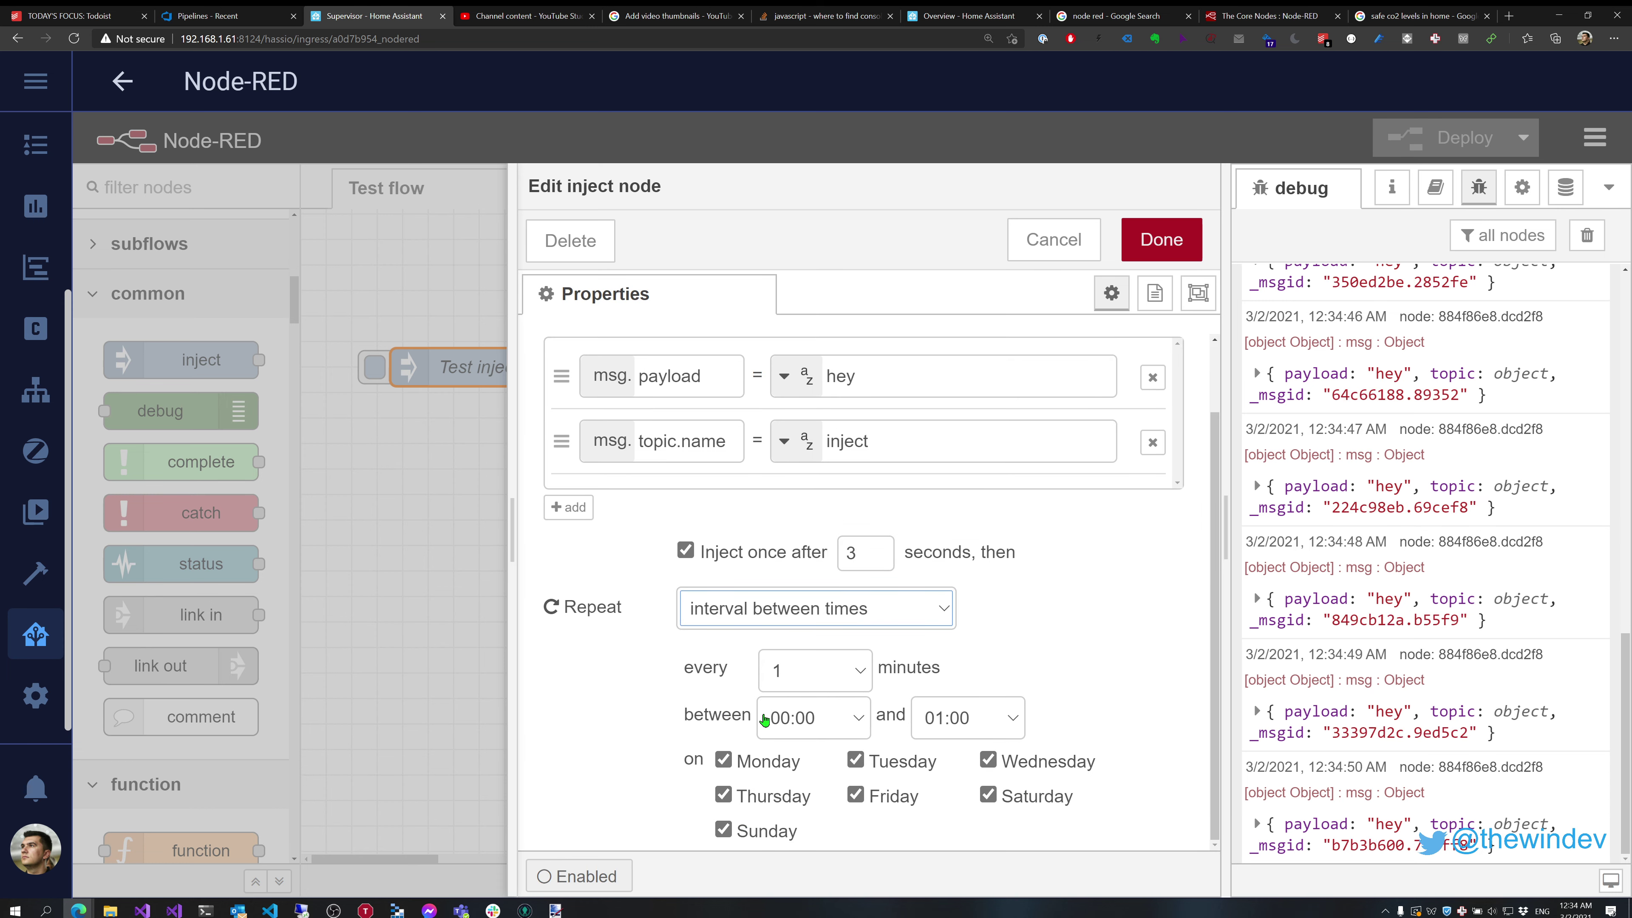
- Look through the available start and end times for the repeat interval
click(805, 724)
click(808, 723)
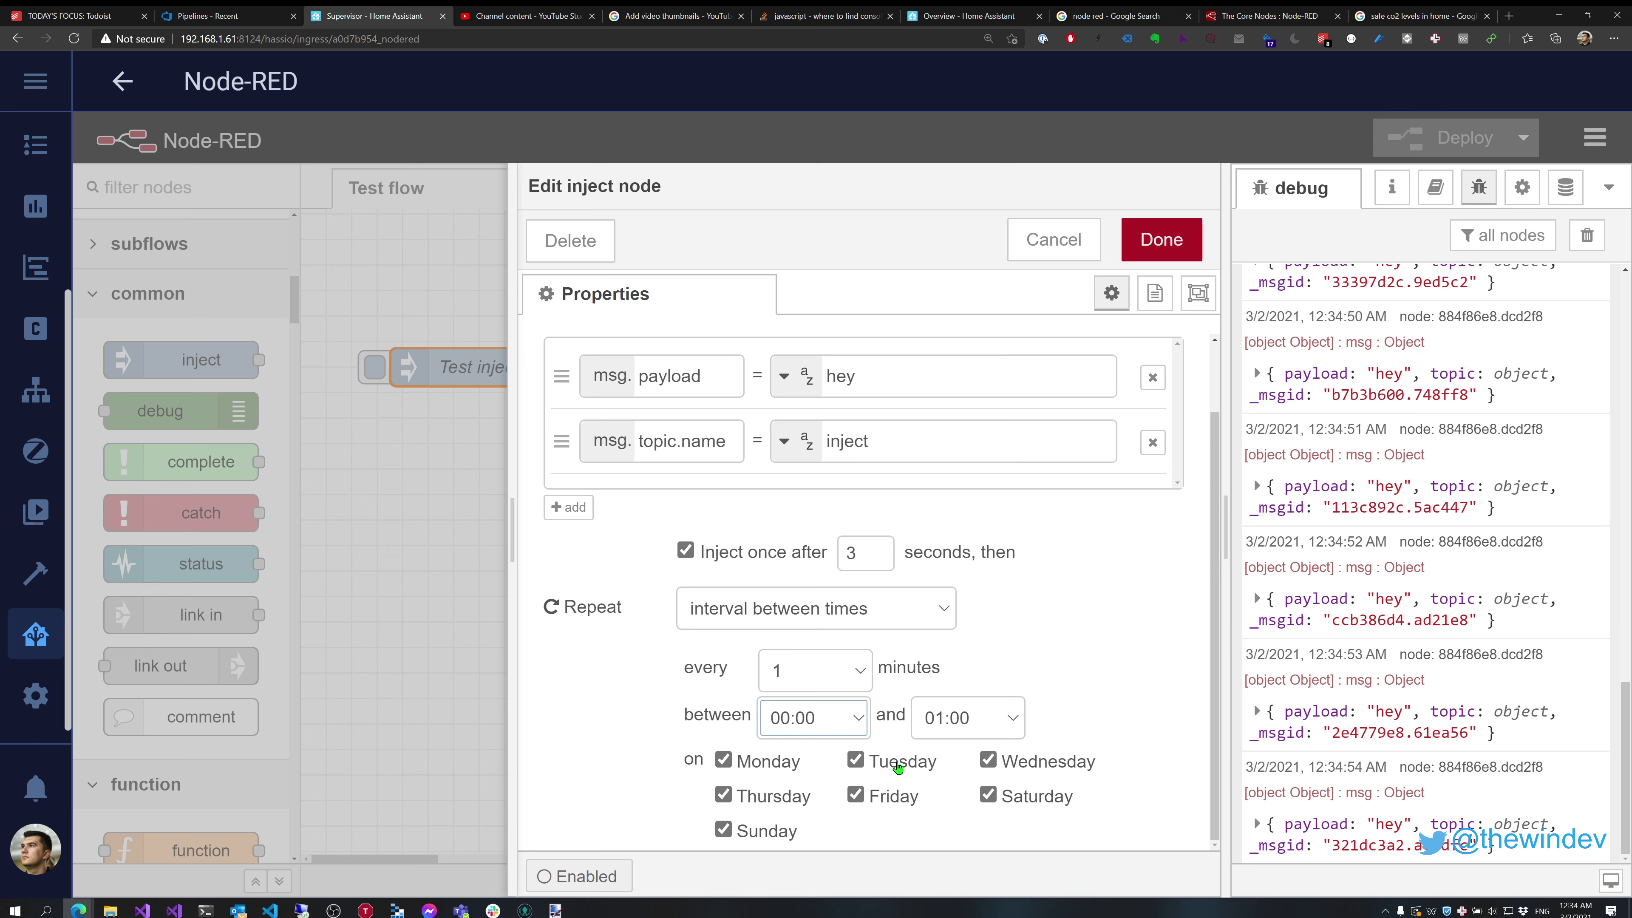
click(787, 718)
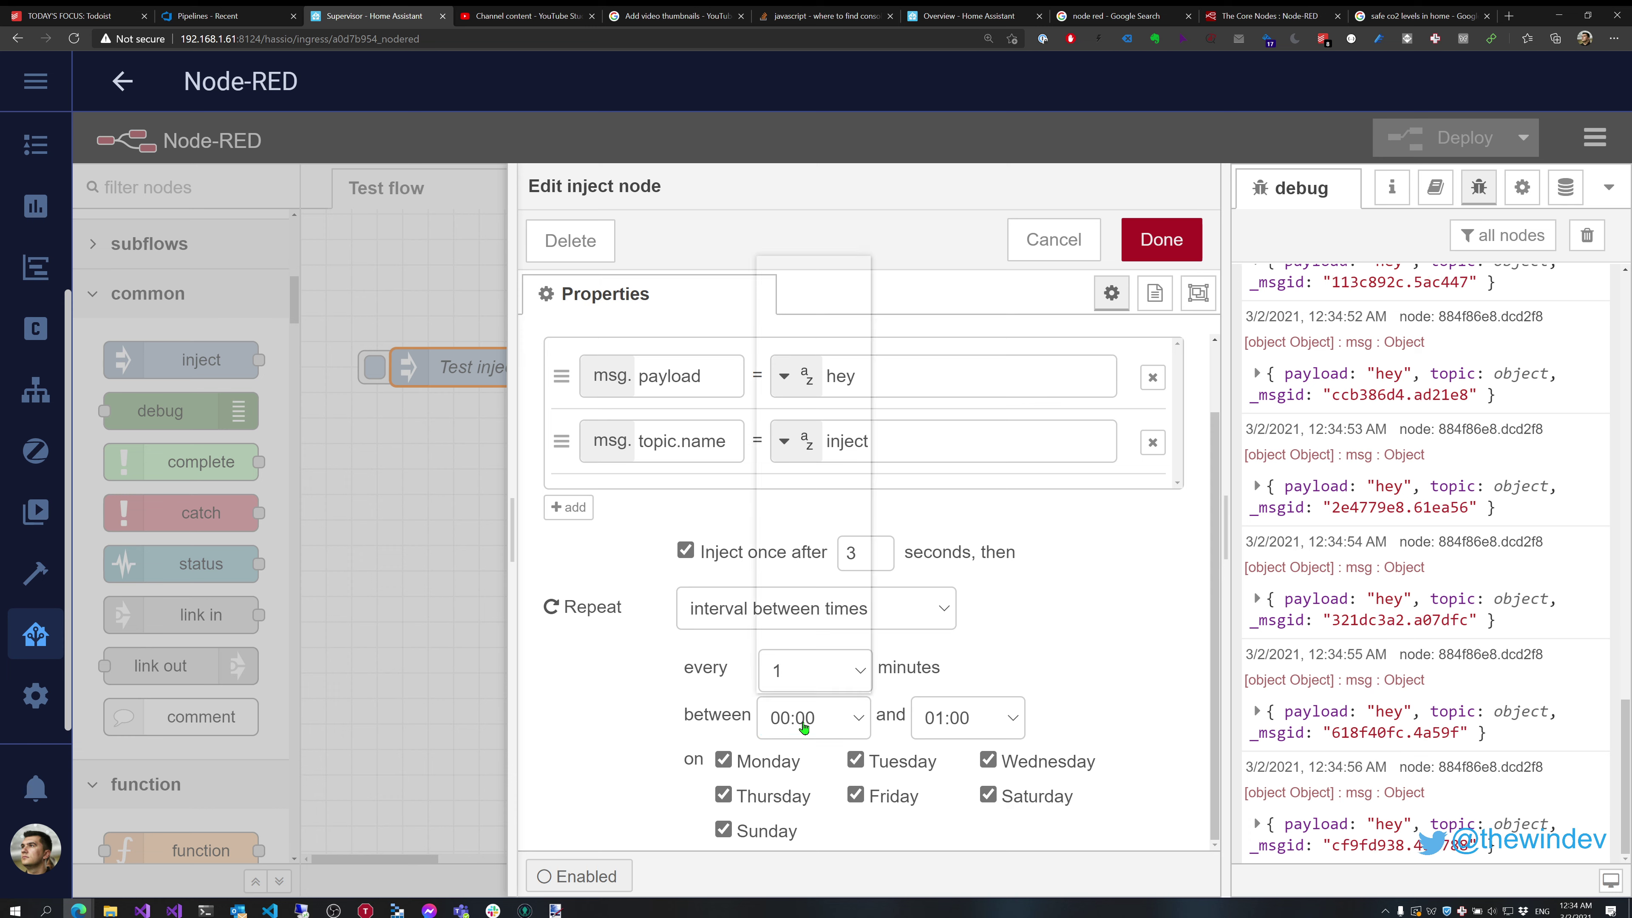
click(943, 716)
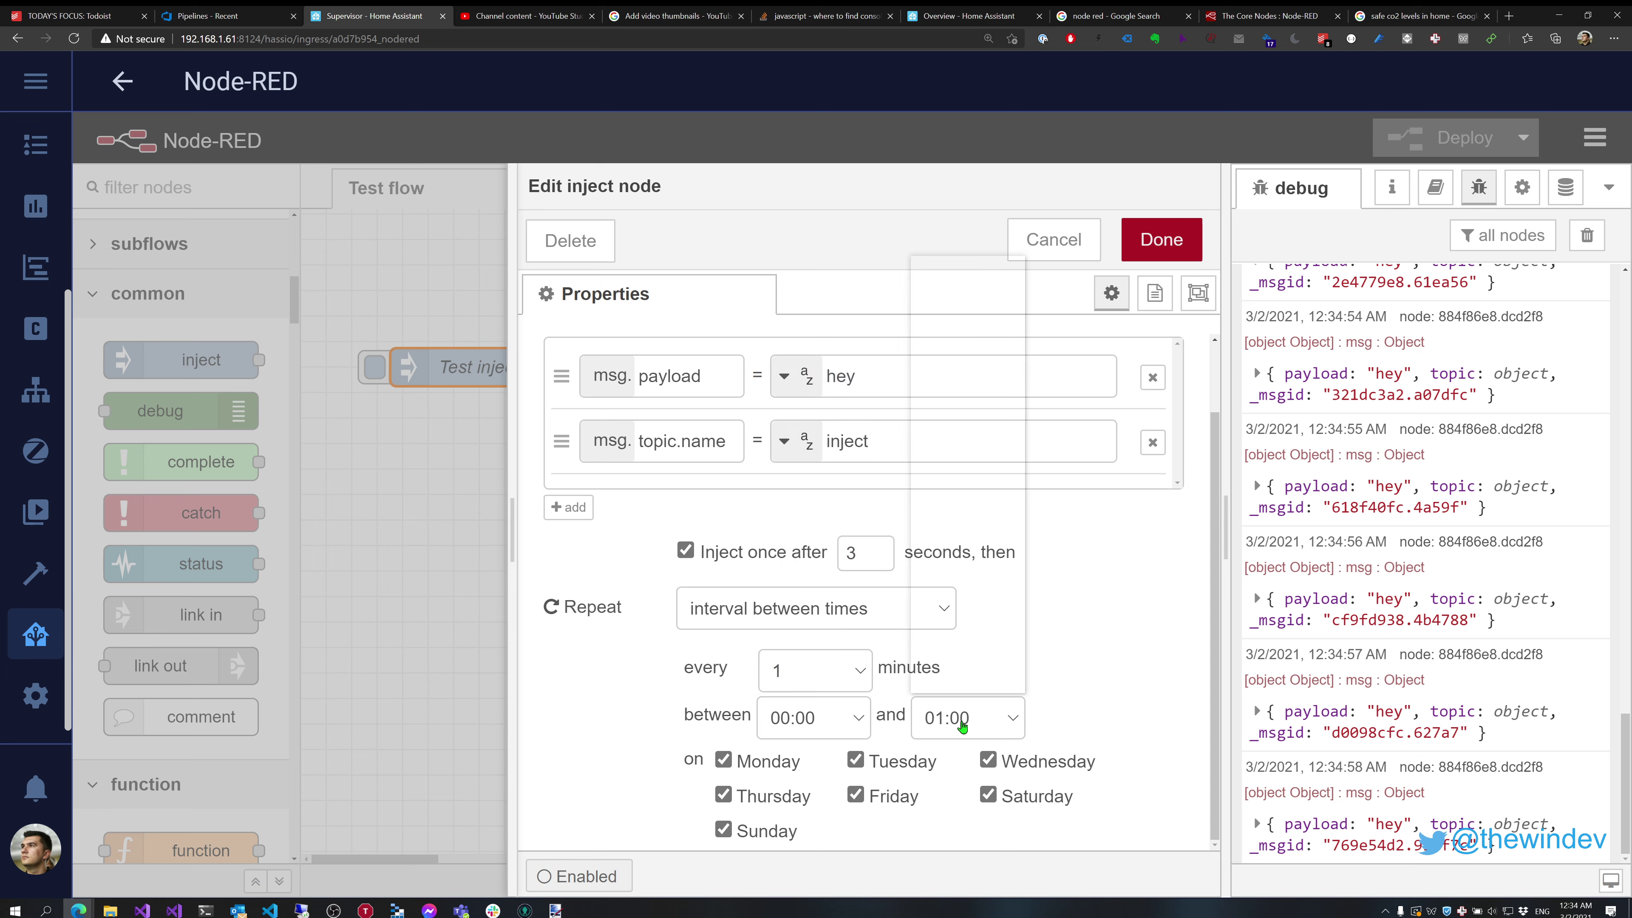
click(943, 716)
click(950, 717)
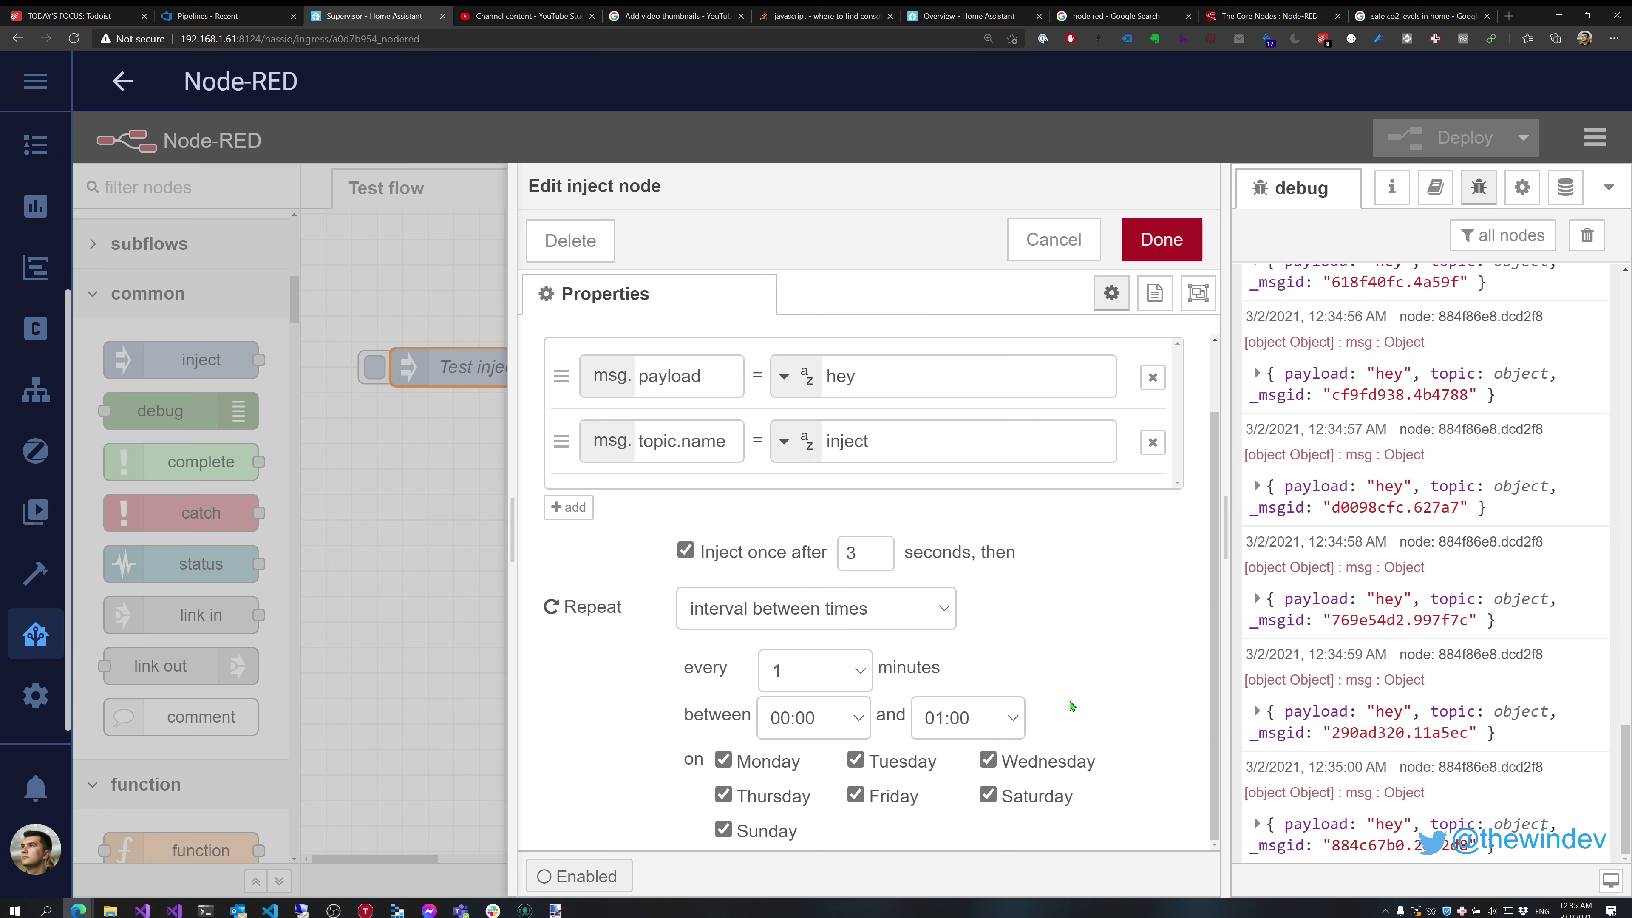
- Set the Test inject node to repeat at a specific time, 13:00, and save the node
click(818, 625)
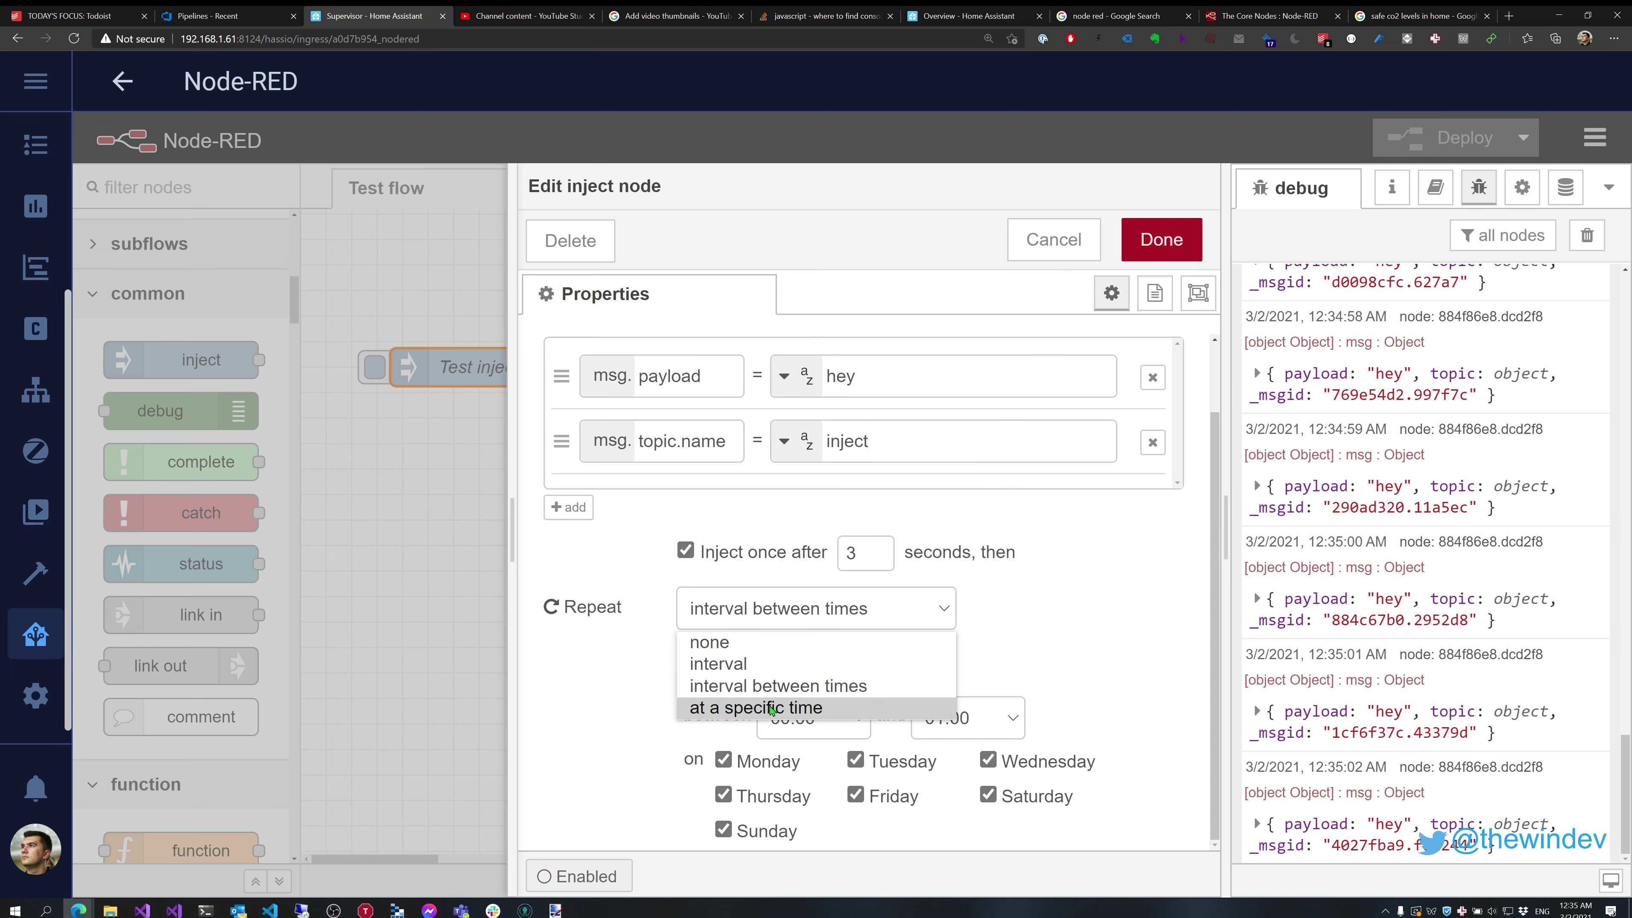
click(758, 708)
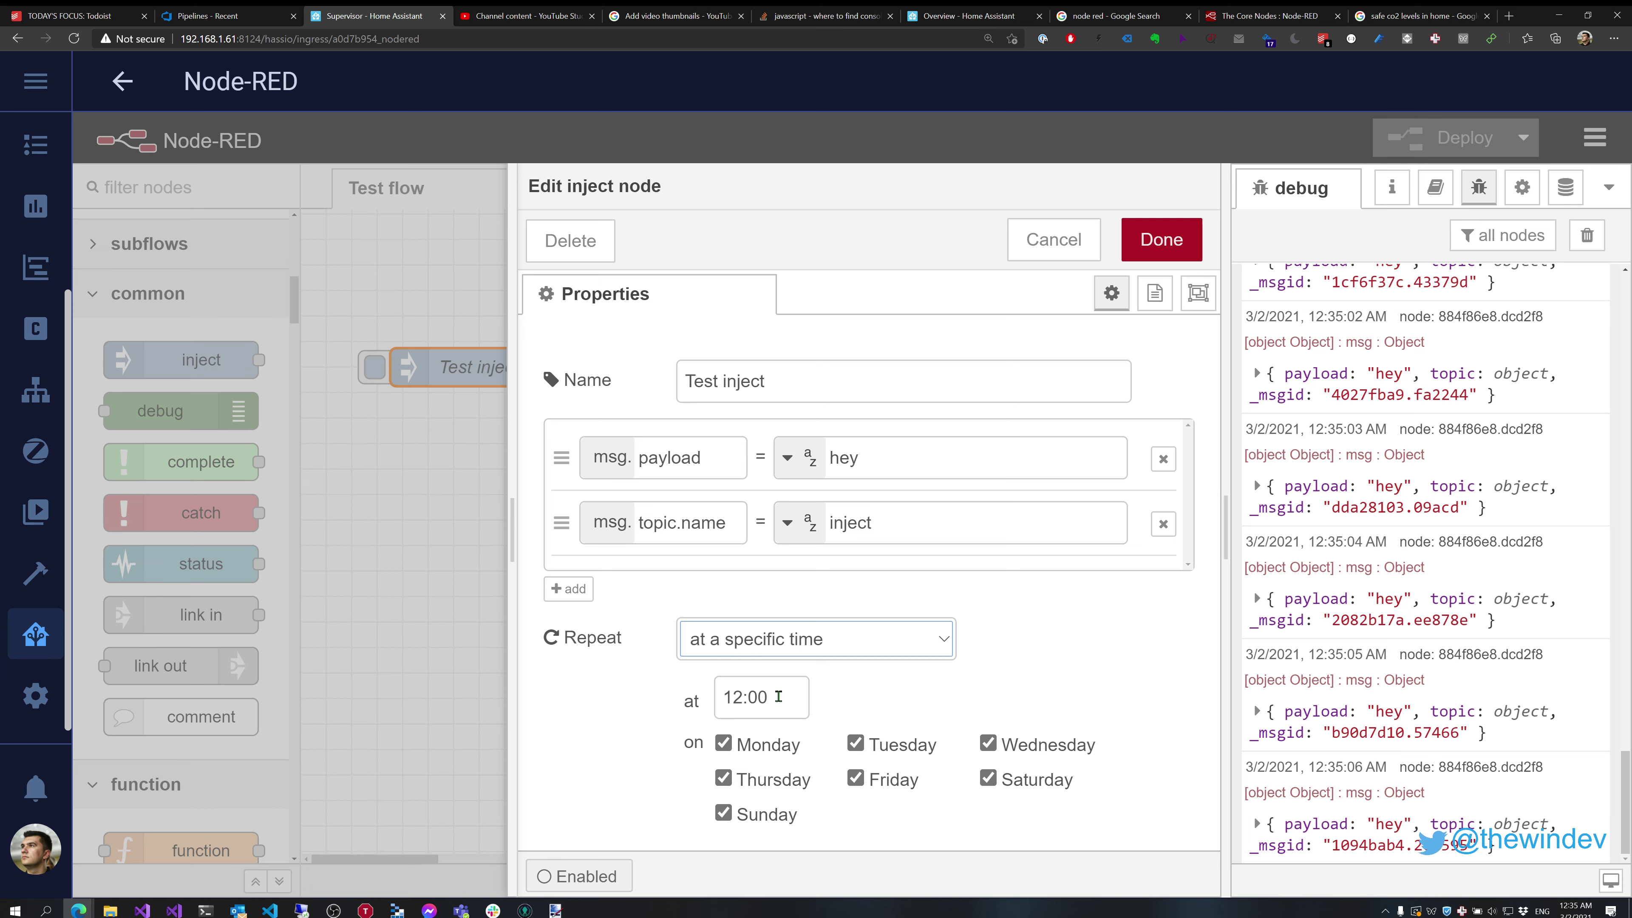
drag(778, 683, 695, 707)
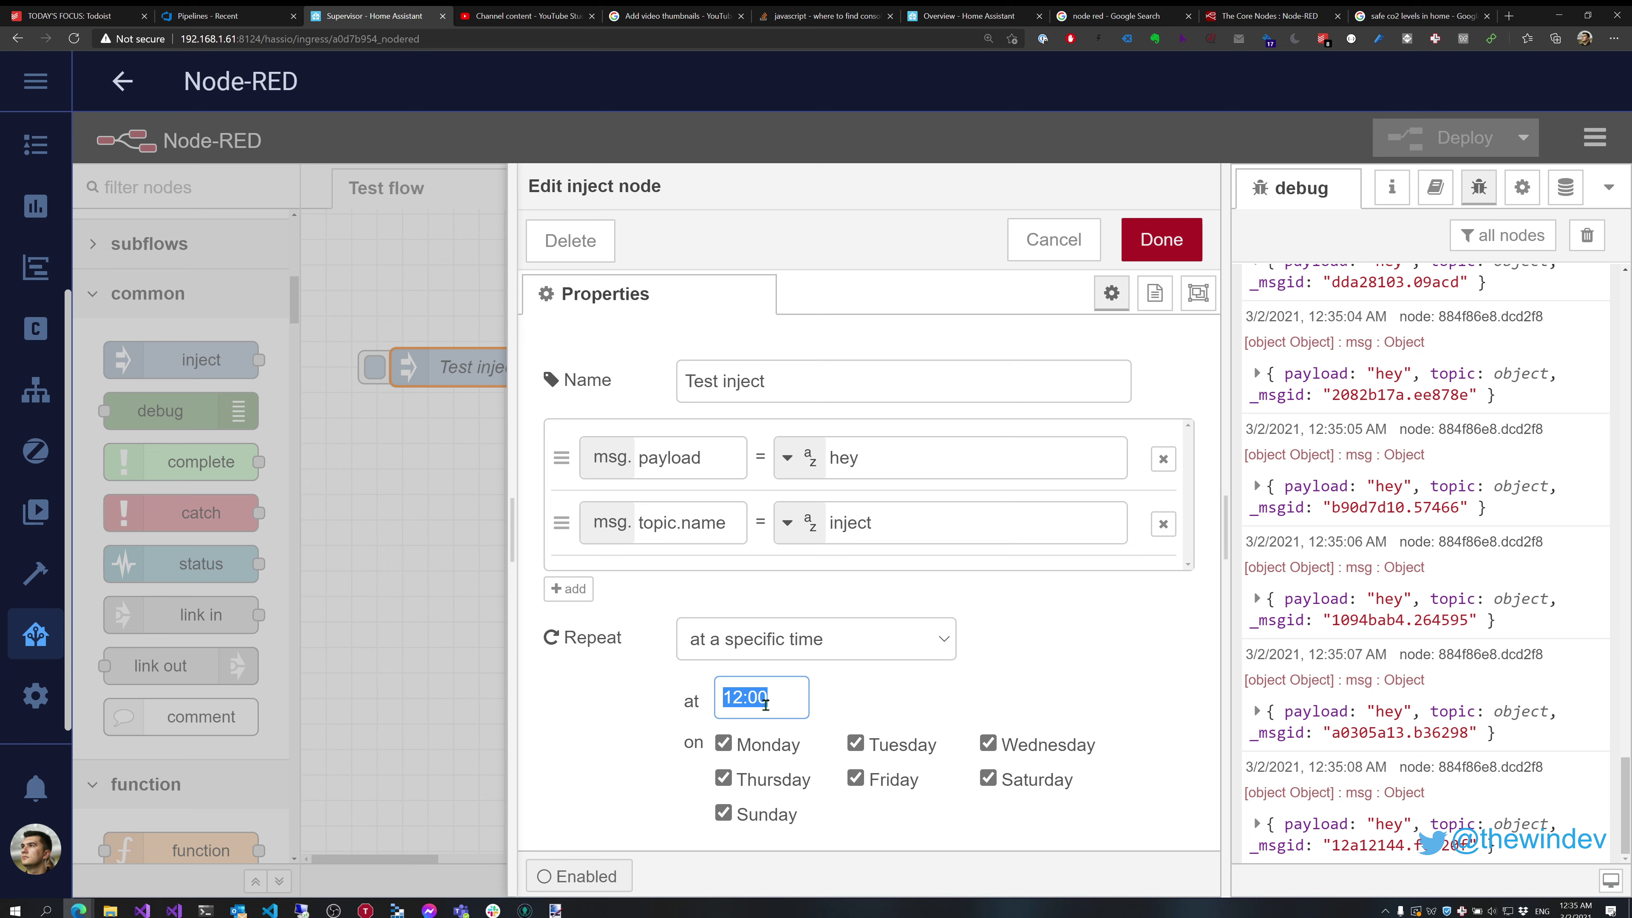
text(13:00)
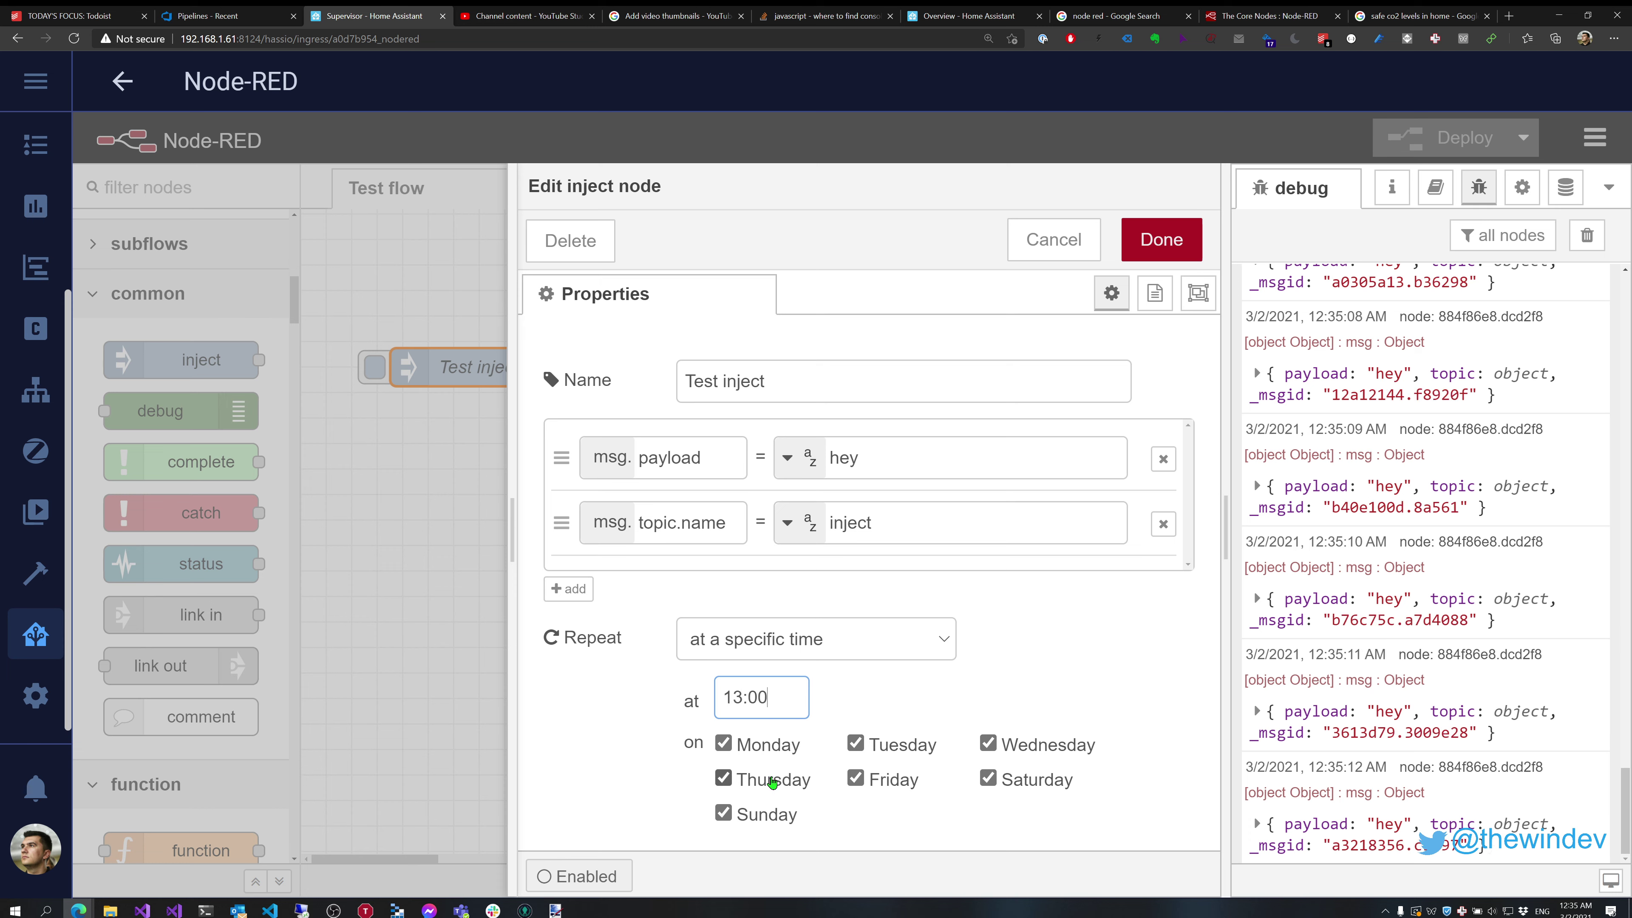
click(1187, 251)
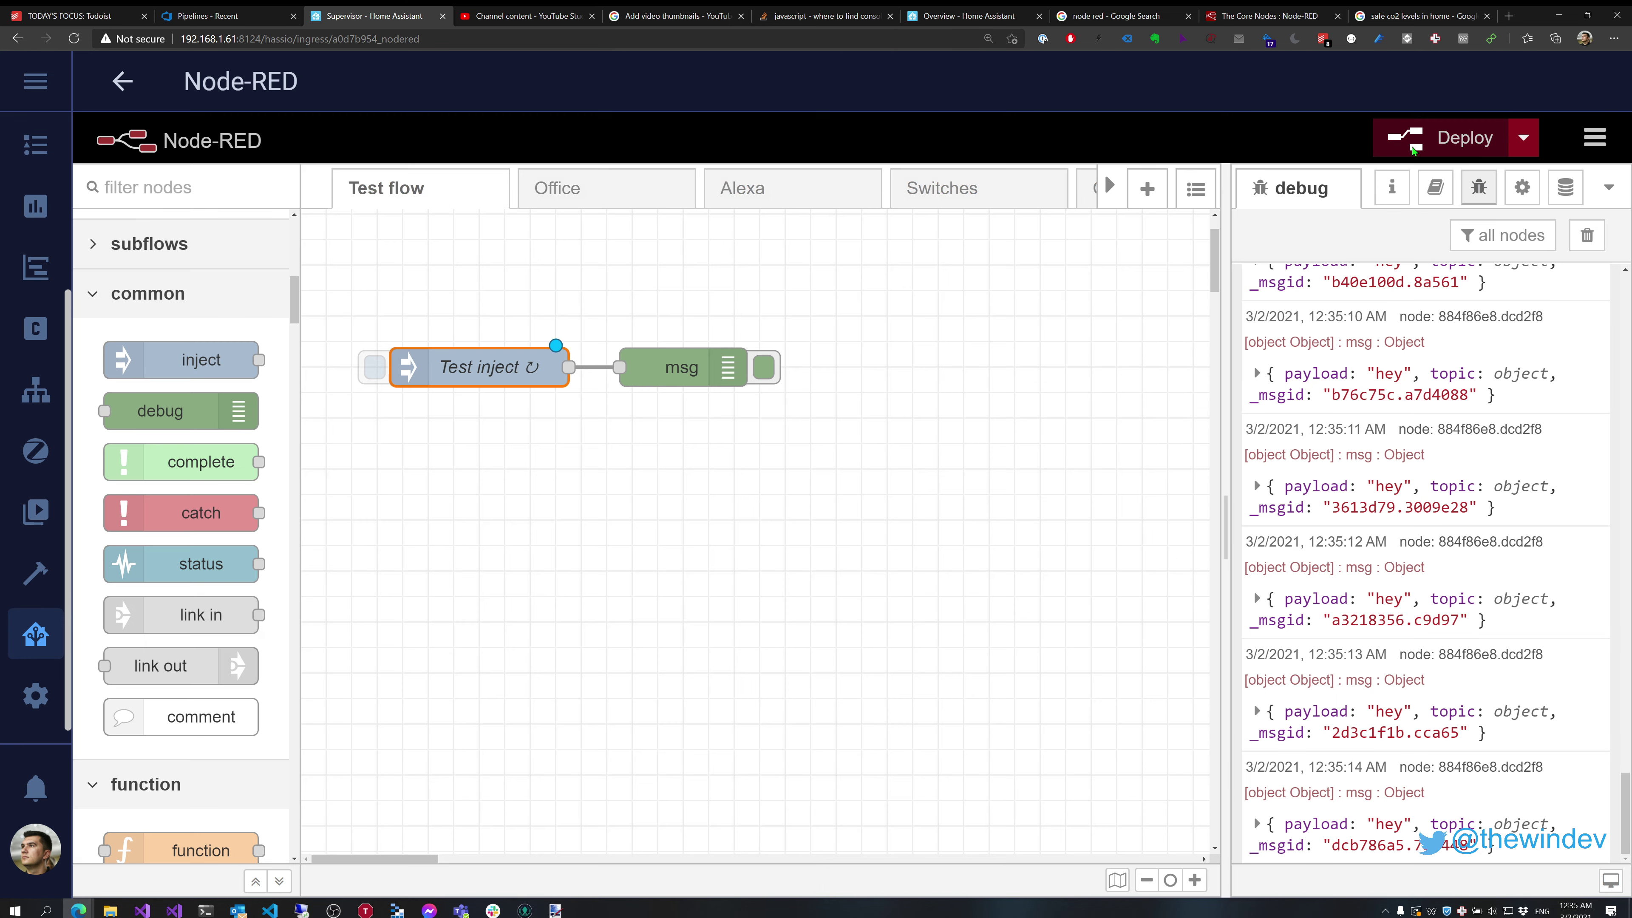
- Deploy the flow with the new repeat schedule and clear the debug messages
click(1455, 137)
click(1588, 236)
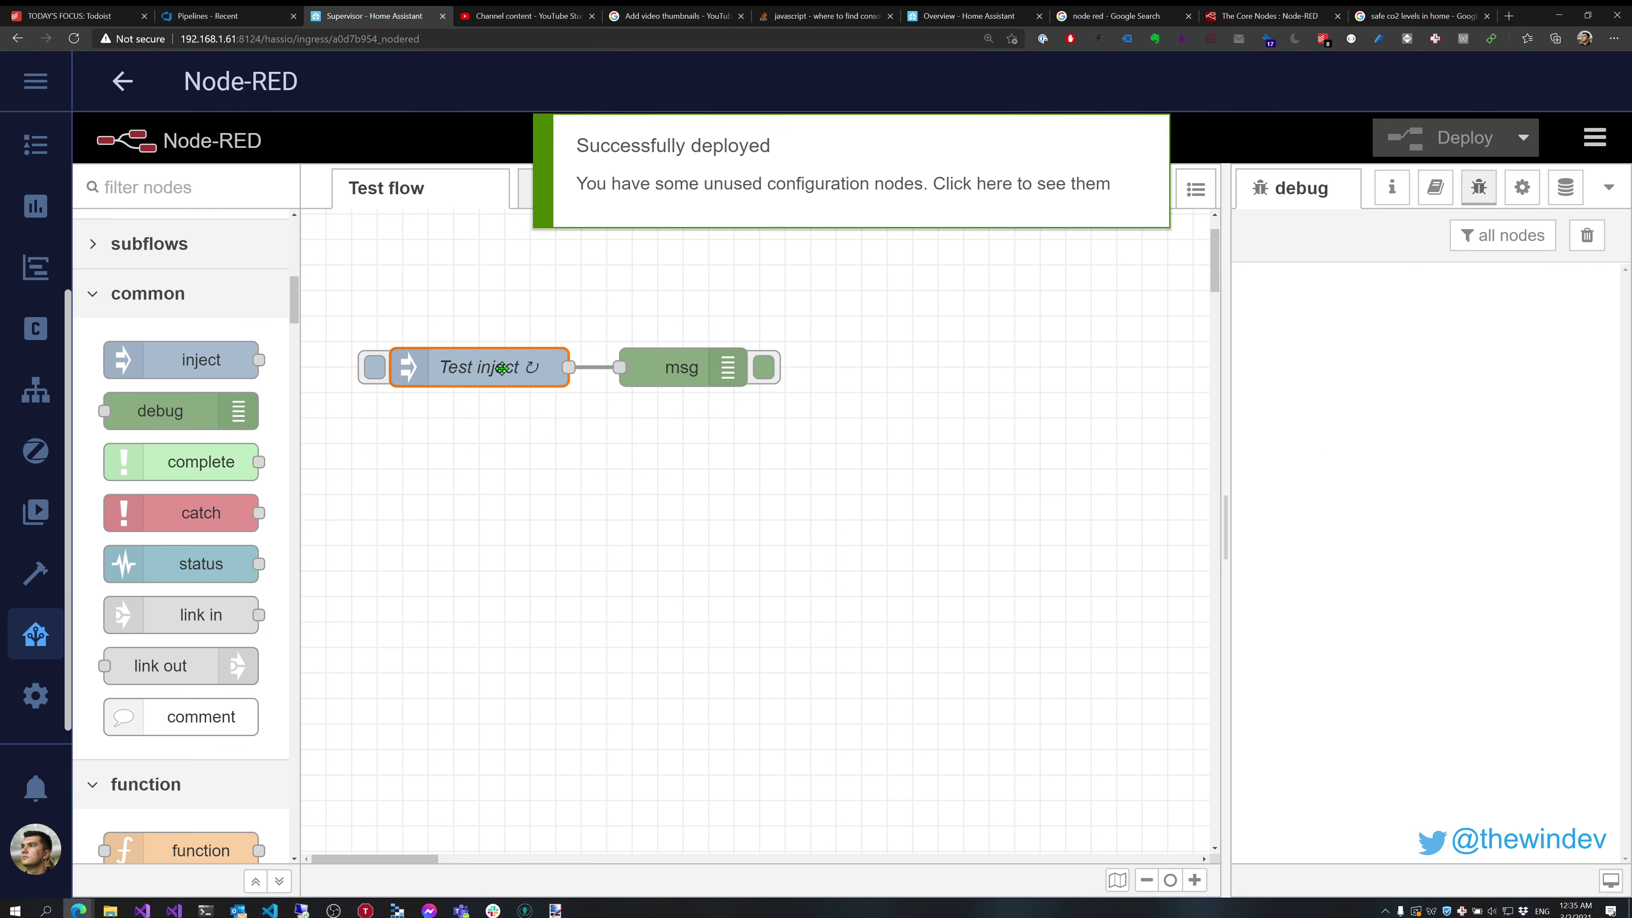
- Review the Test inject node's settings, close them and open them again
double_click(472, 368)
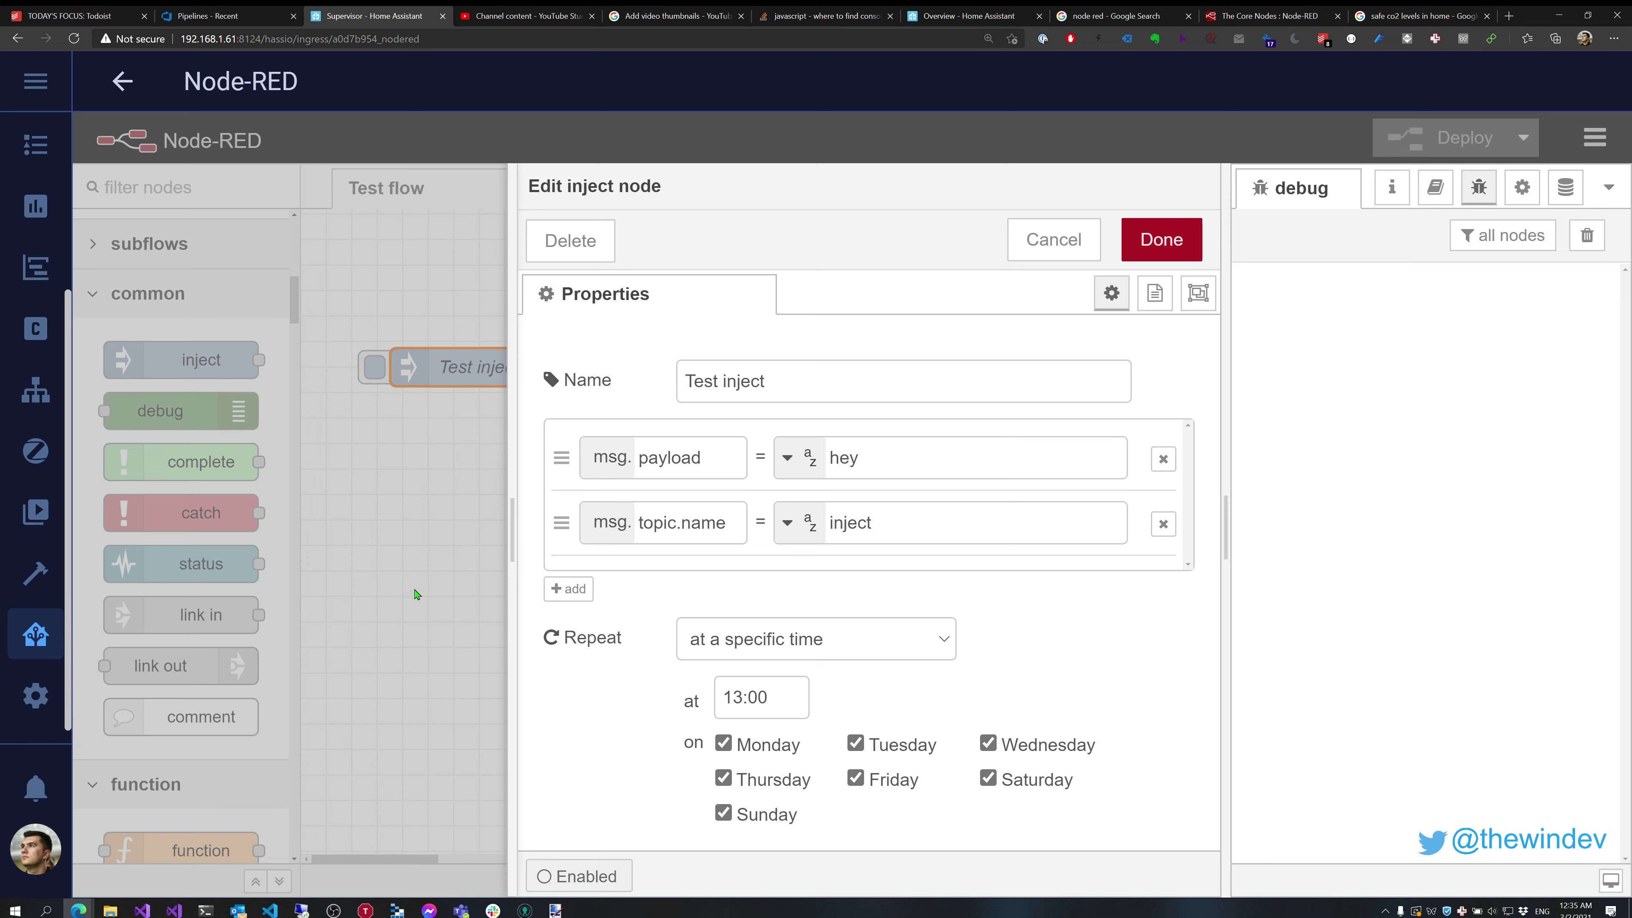
key(ctrl+Return)
double_click(448, 368)
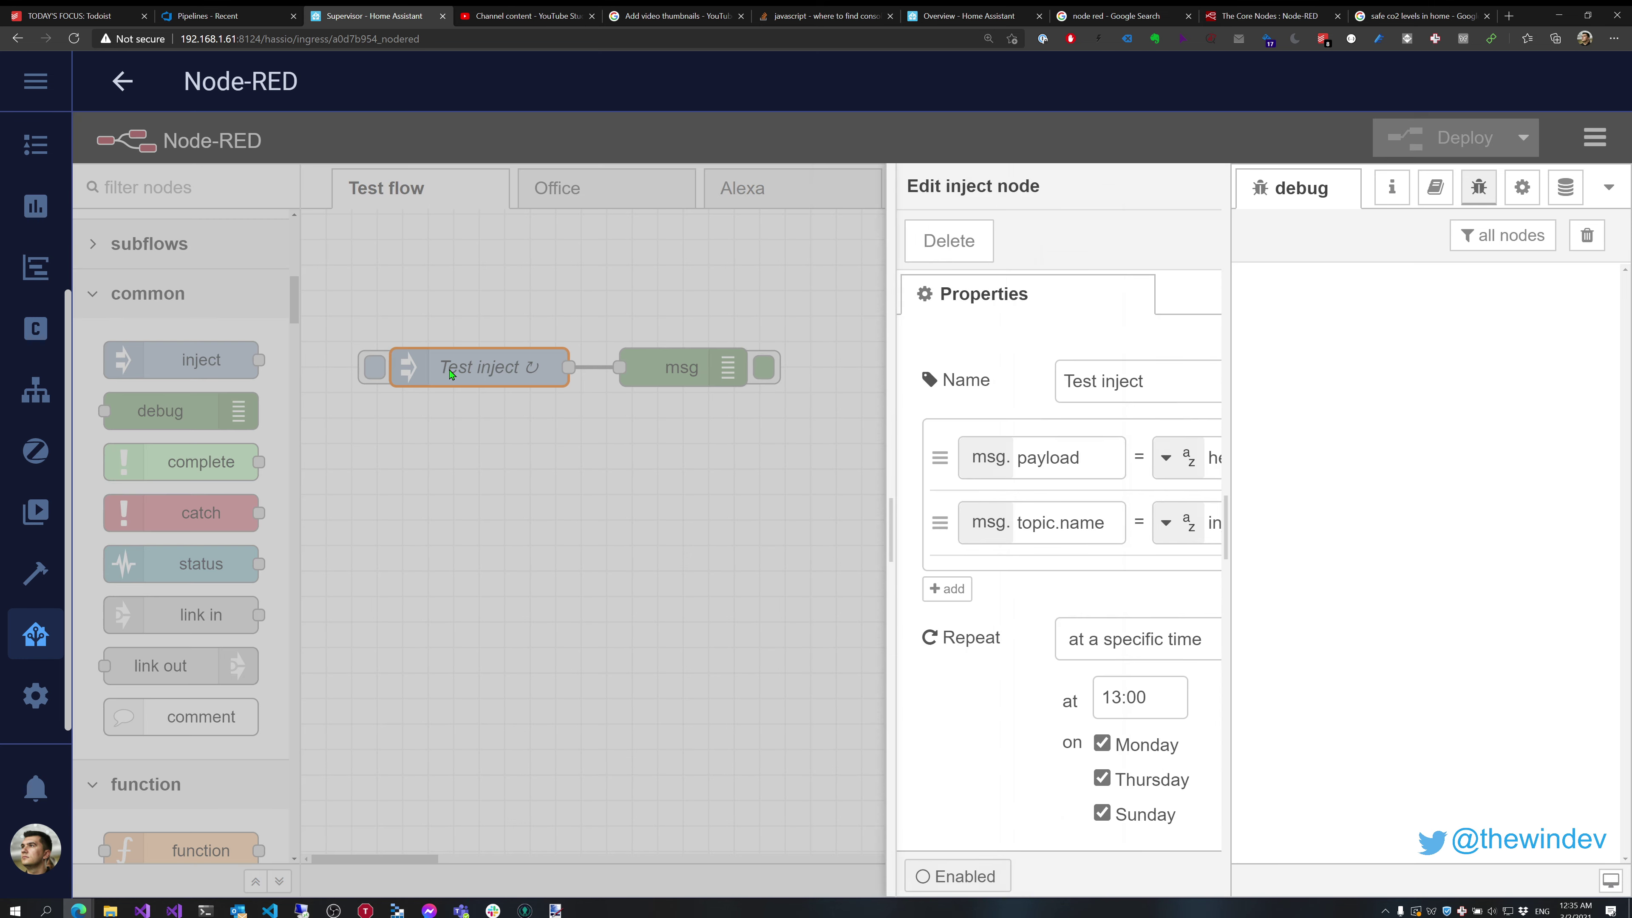